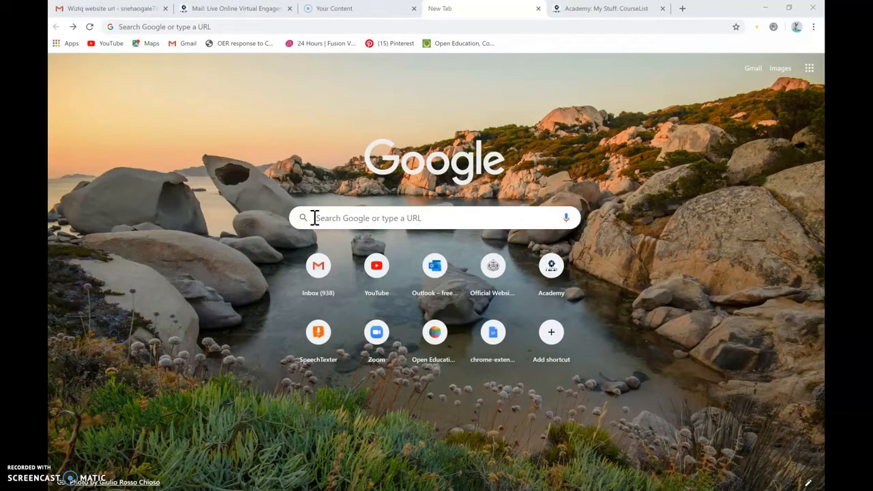
- Search Google for WizIQ and open the pricing page of its official website
left_click(314, 218)
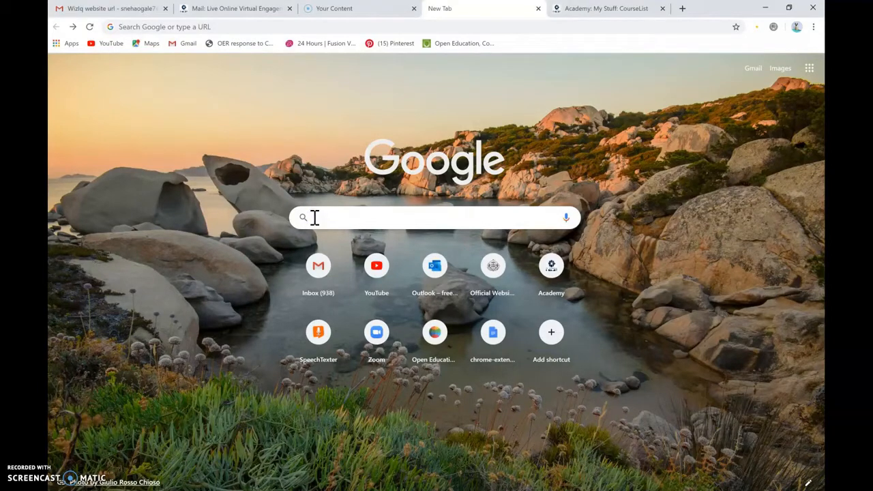
type("W")
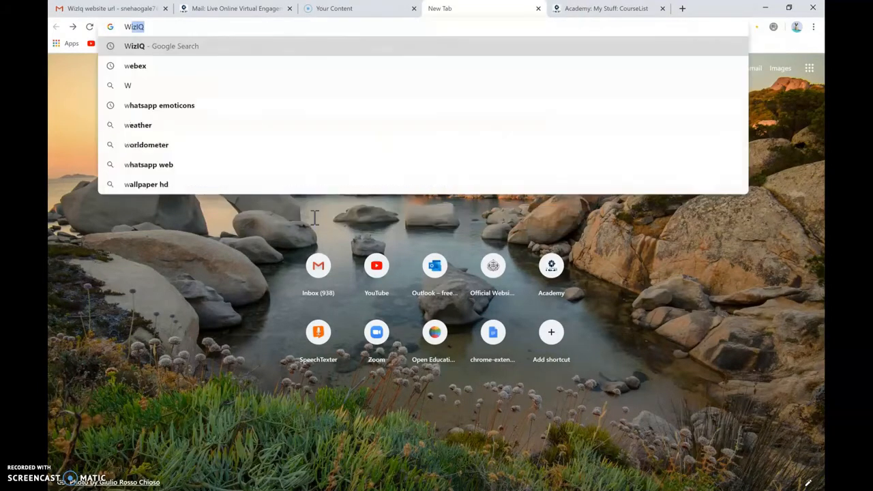
type("izIQ")
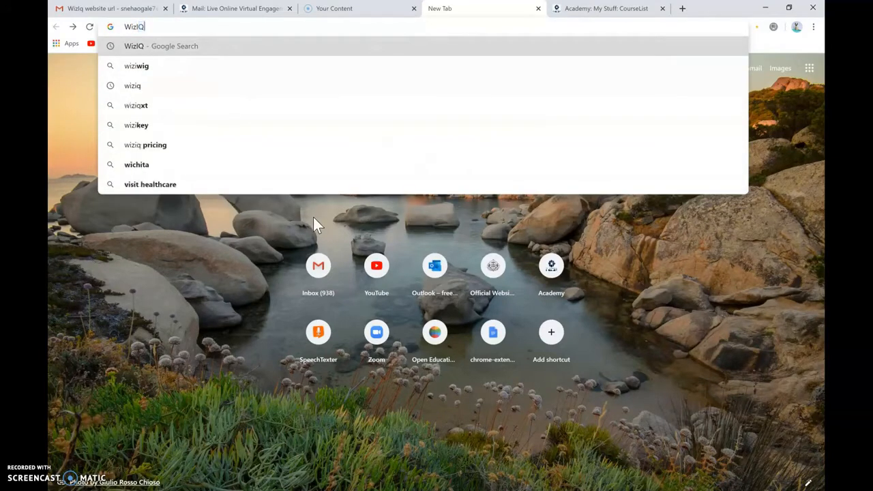
key("Return")
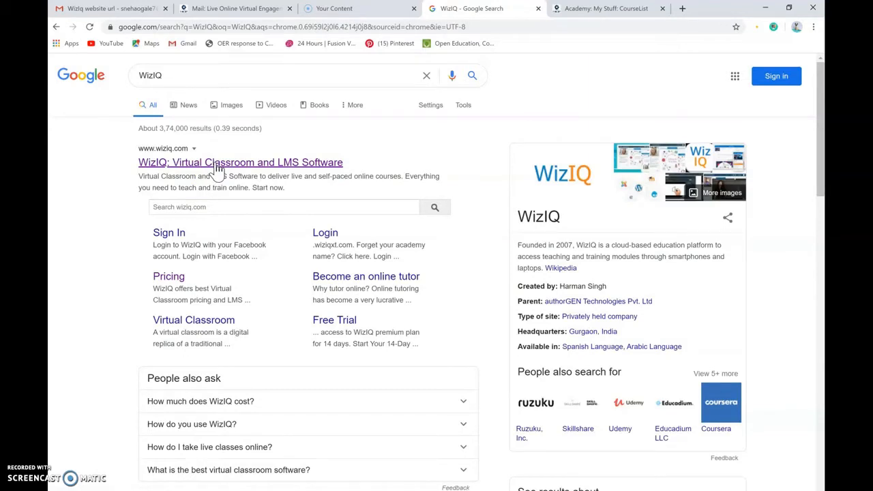
left_click(217, 169)
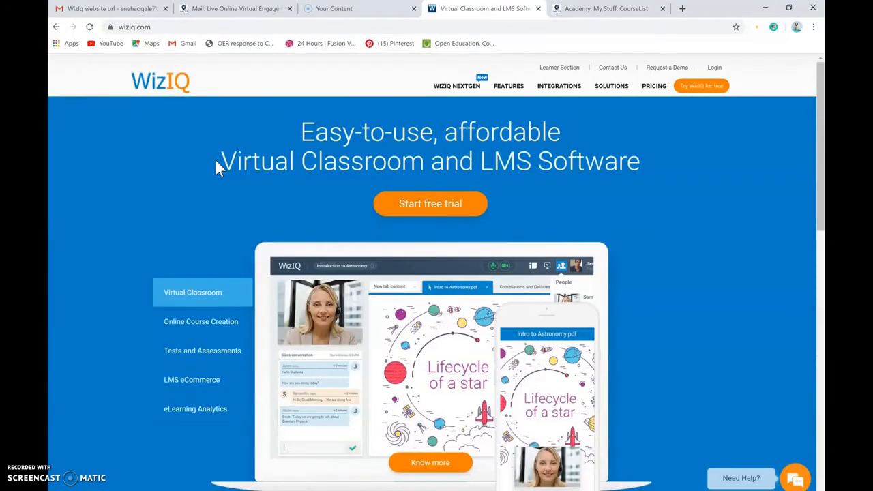
left_click(653, 87)
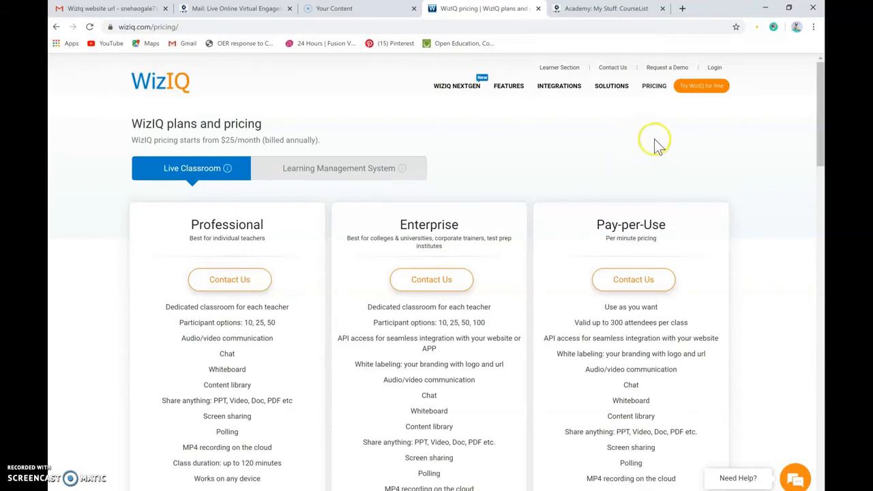
- Switch to the academy's course list and view the account options for profile, logout and the instructor or learner role
left_click(606, 10)
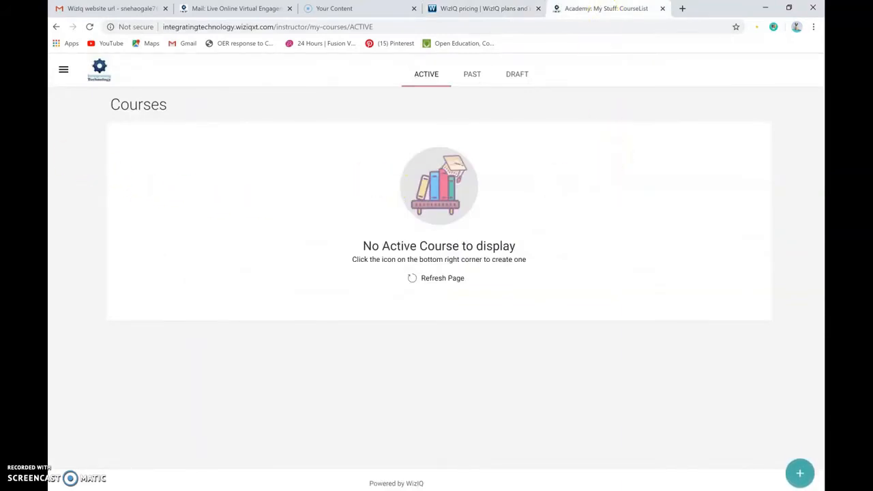
left_click(63, 75)
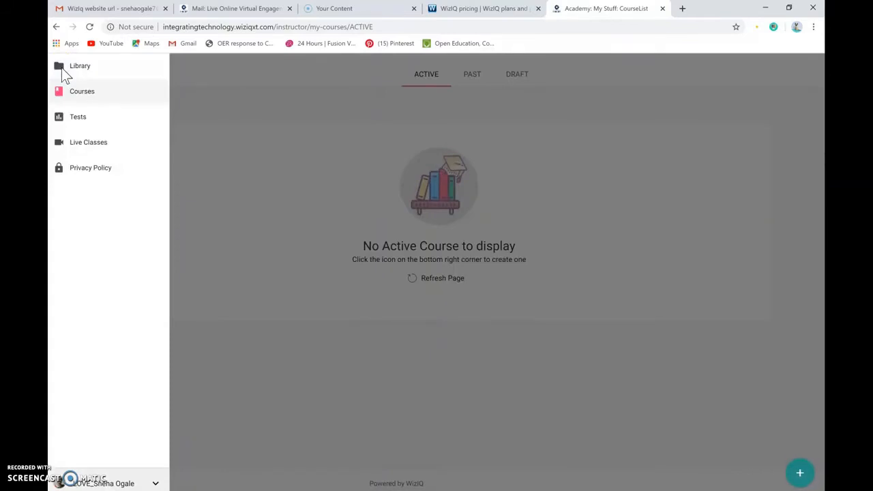
left_click(84, 70)
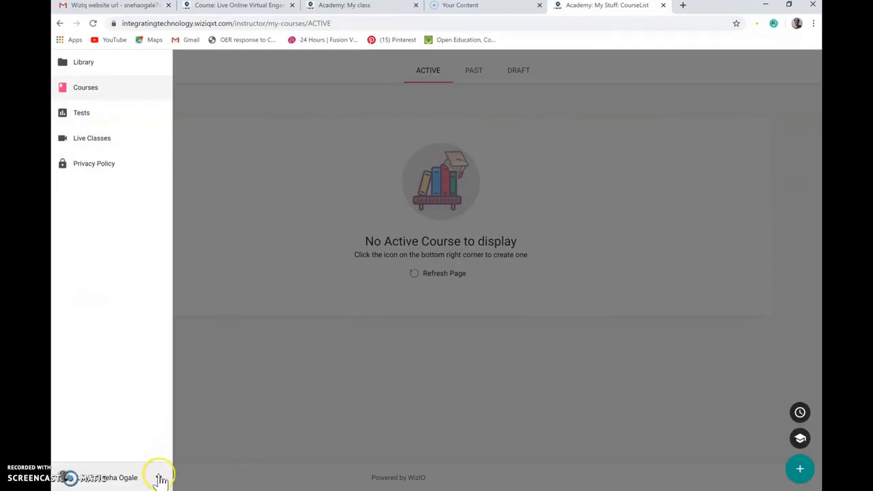
left_click(159, 477)
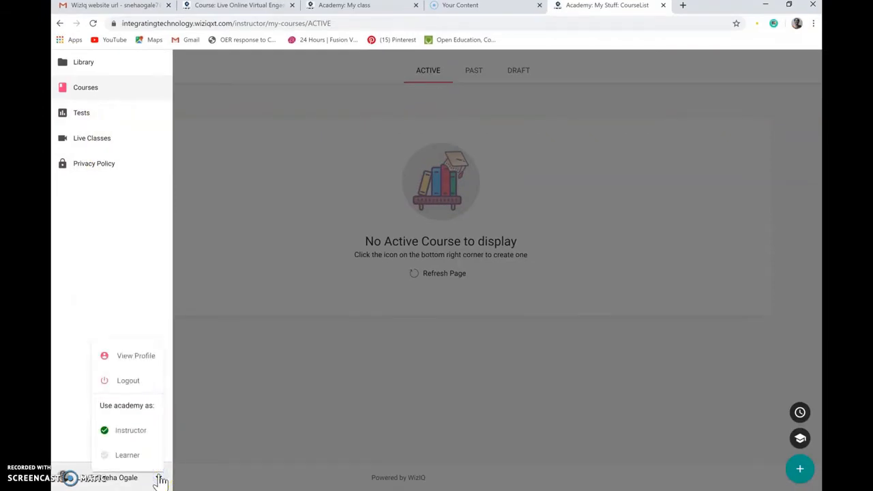
left_click(143, 440)
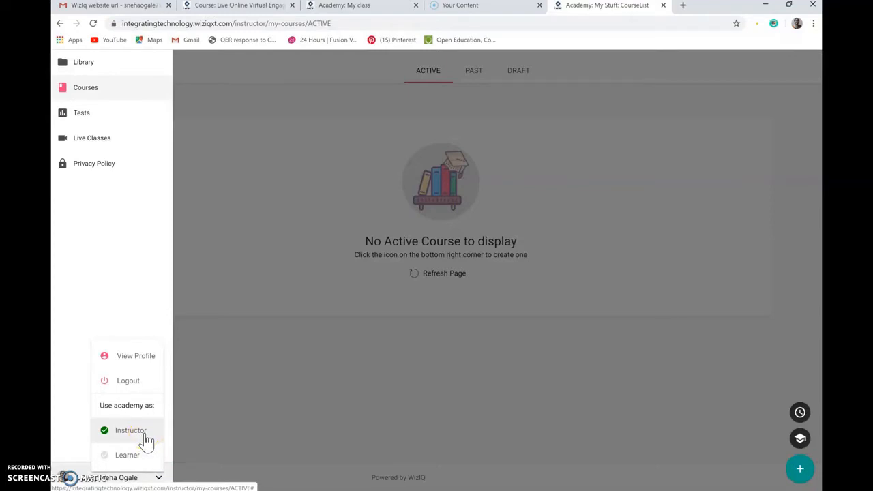
left_click(137, 359)
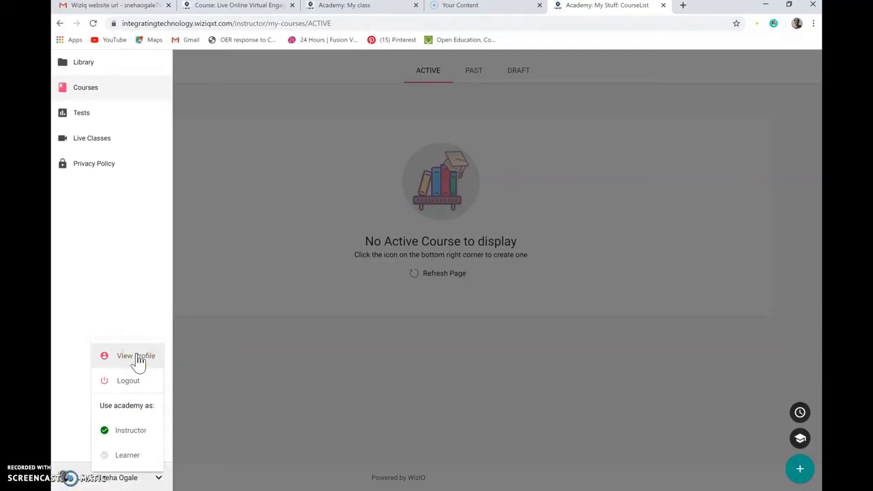
left_click(98, 314)
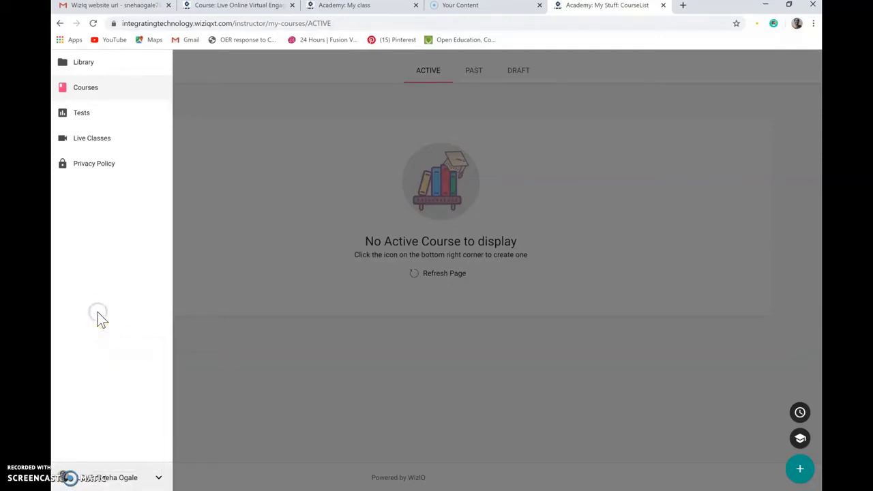
- Open the academy's content library and bring up the list of academy sections again
left_click(78, 68)
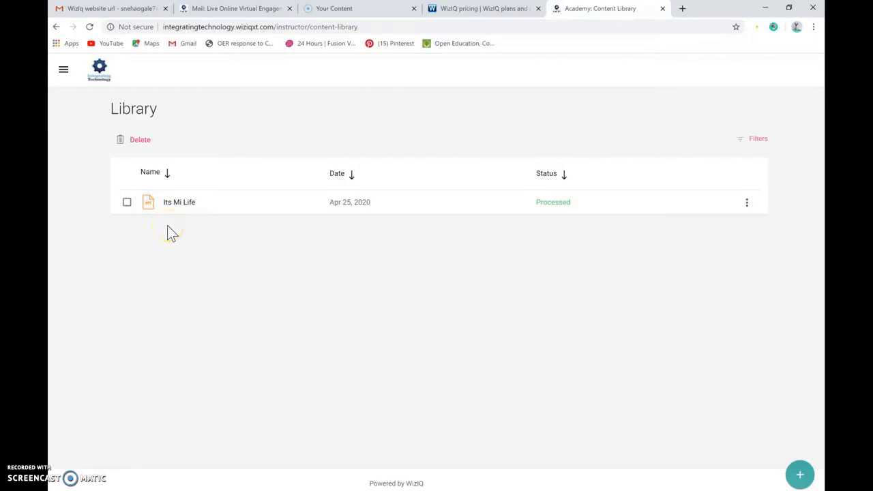
left_click(64, 72)
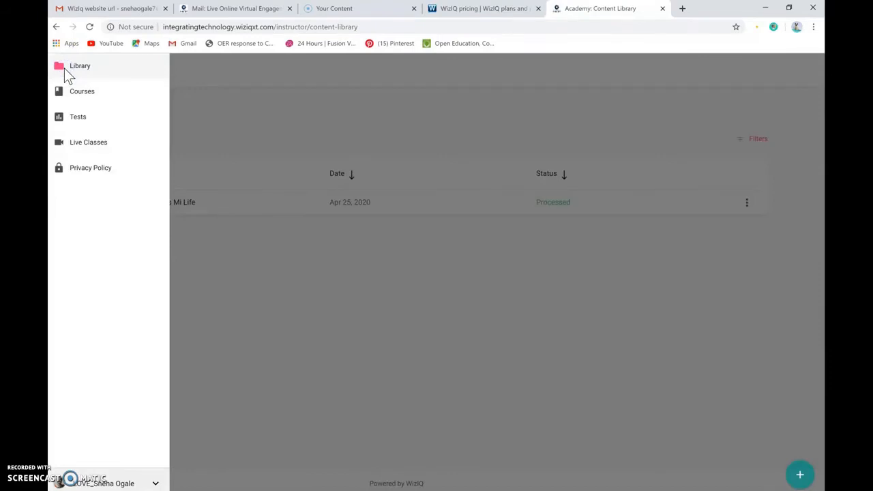
left_click(78, 98)
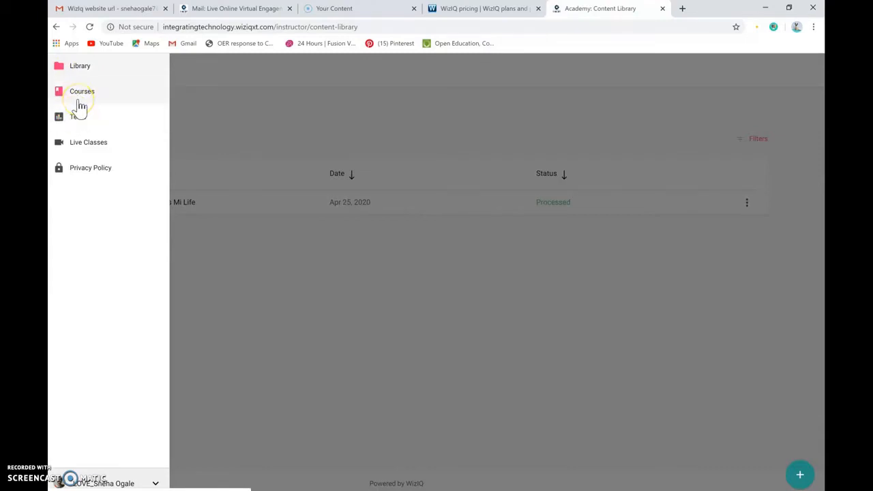
- Start scheduling a new live class titled "My class in Microbiology" with the subtitle "TYBSc"
left_click(86, 144)
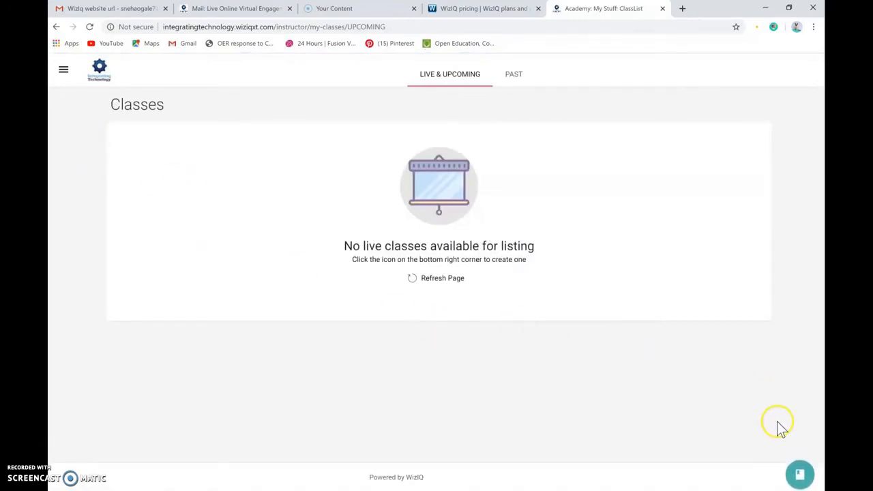
left_click(802, 475)
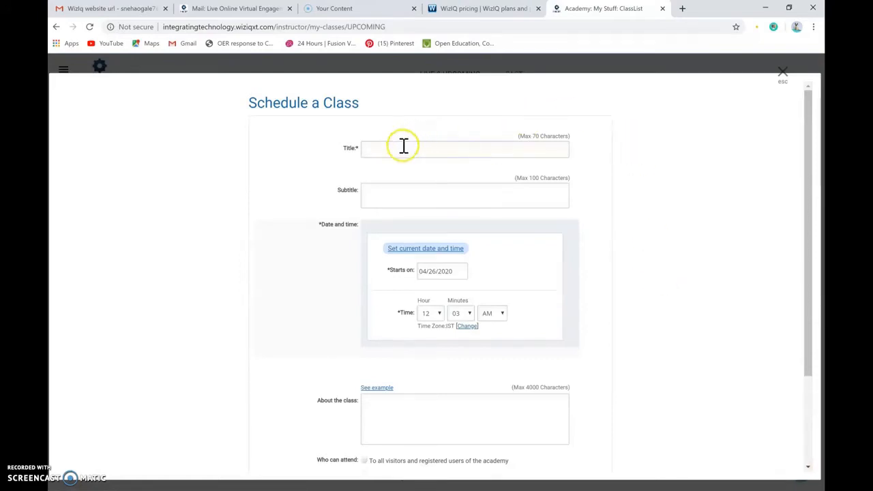
left_click(379, 148)
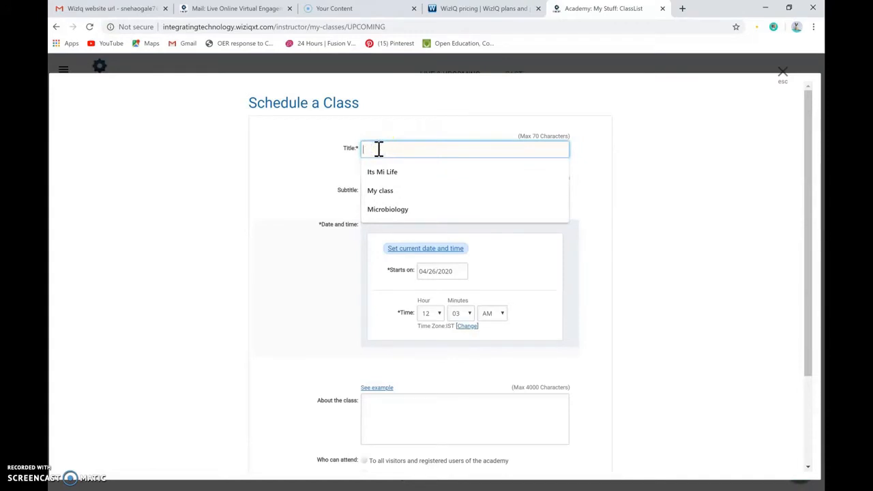
left_click(379, 191)
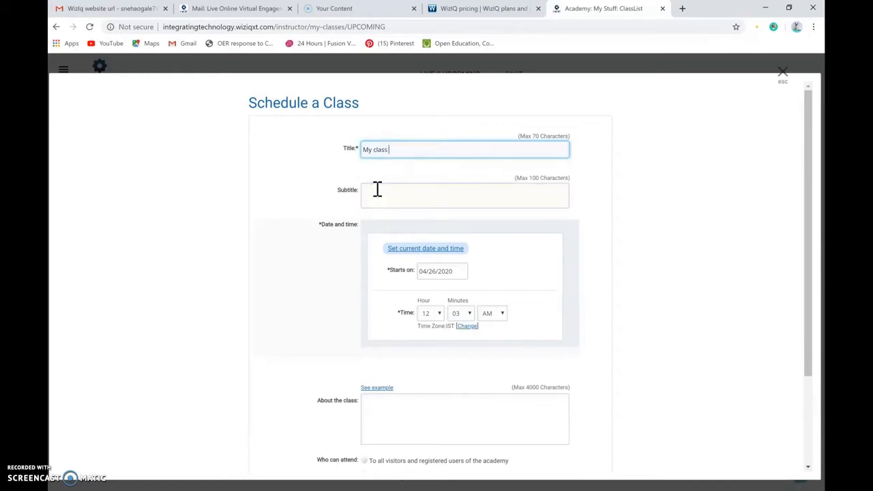
type("in Microbiology")
left_click(371, 192)
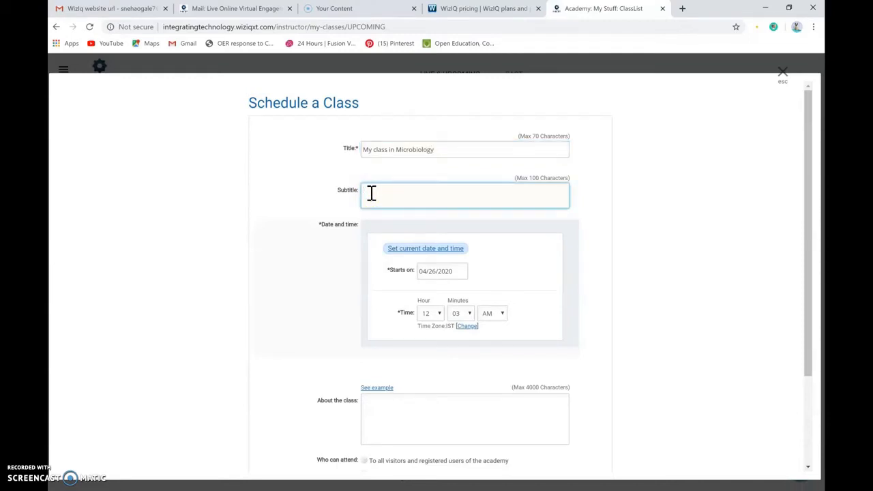
type("TYBSc")
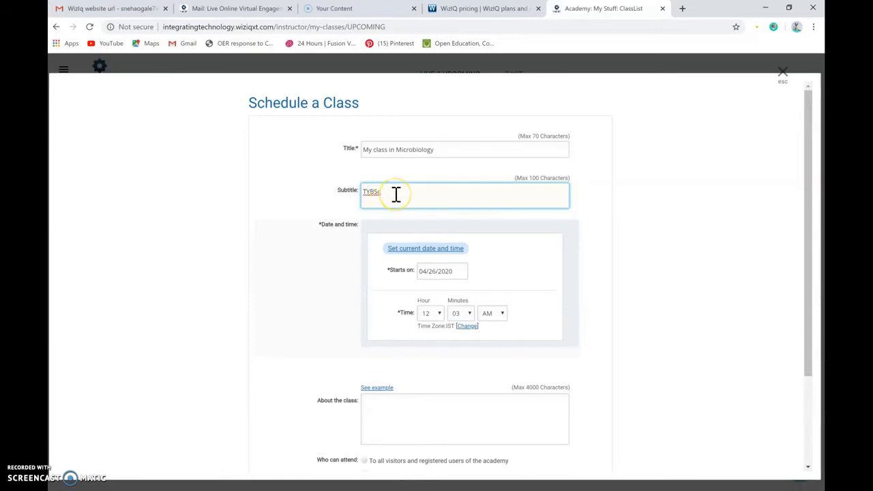
- Set the class to start on 05/01/2020 at 12:00 PM
left_click(436, 271)
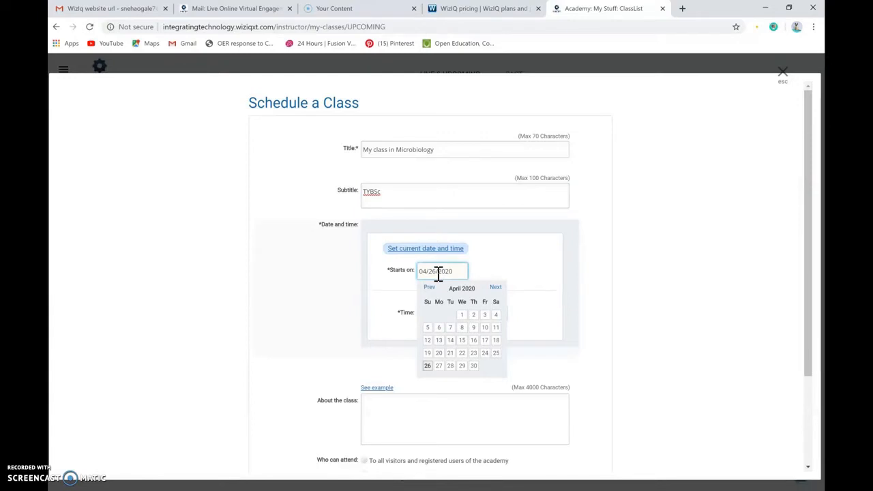
left_click(495, 287)
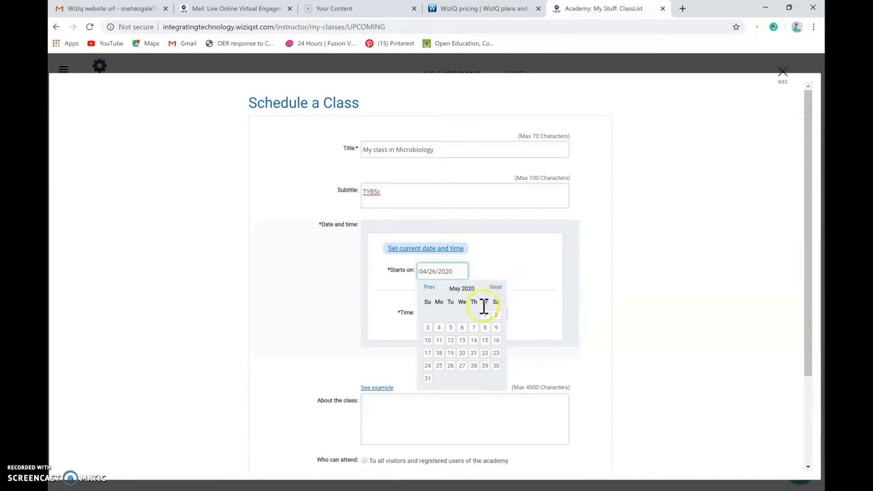
left_click(484, 313)
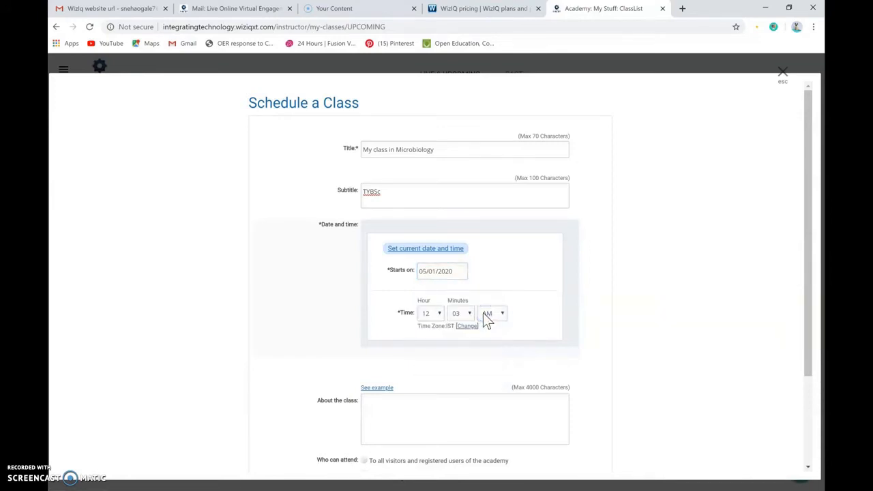
left_click(469, 283)
left_click(470, 313)
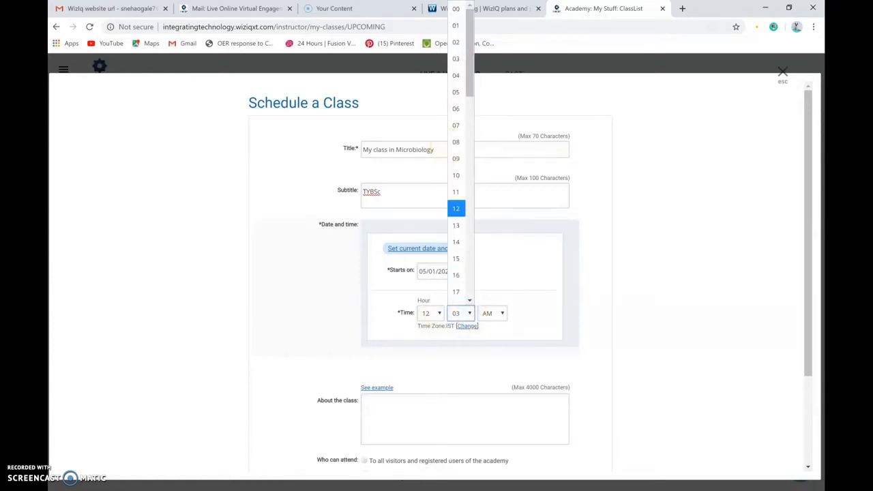
left_click(455, 13)
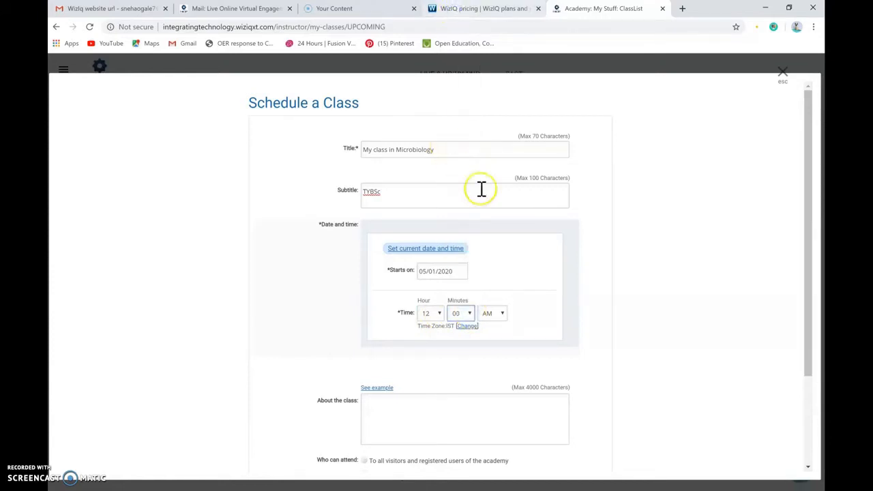
left_click(502, 311)
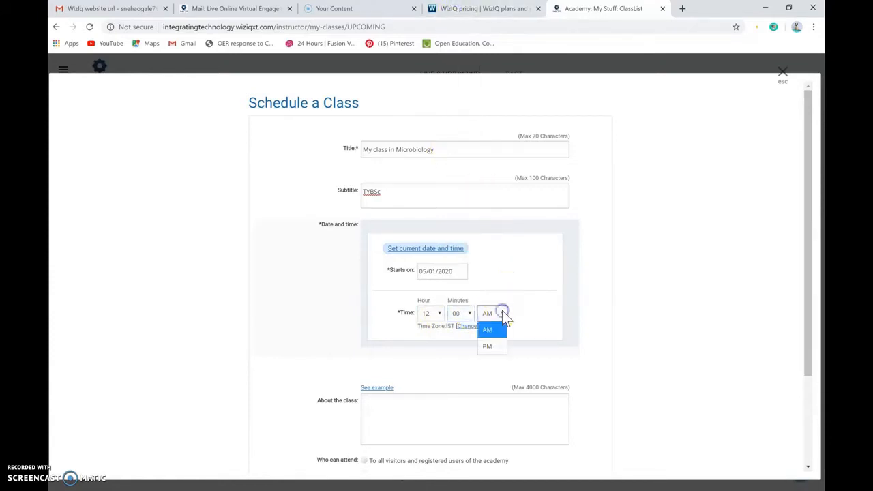
left_click(489, 347)
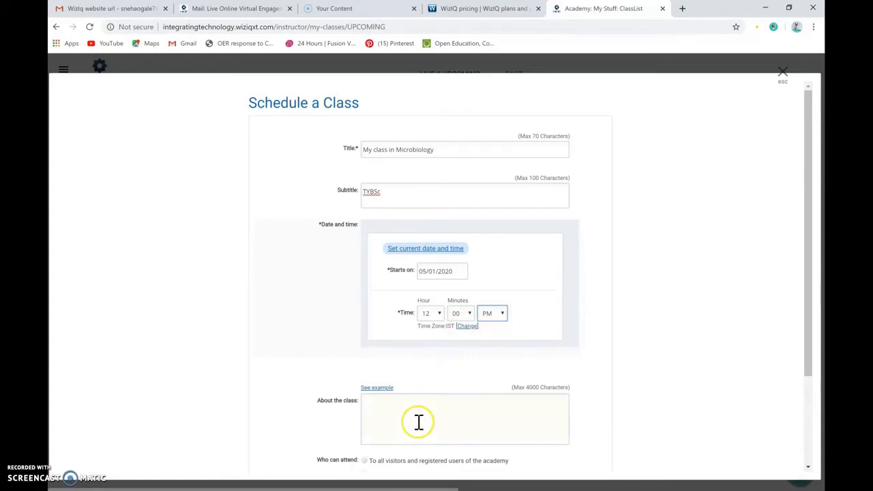
- Describe the class as "This class is suitable for TYBSc Microbiology students"
left_click(374, 404)
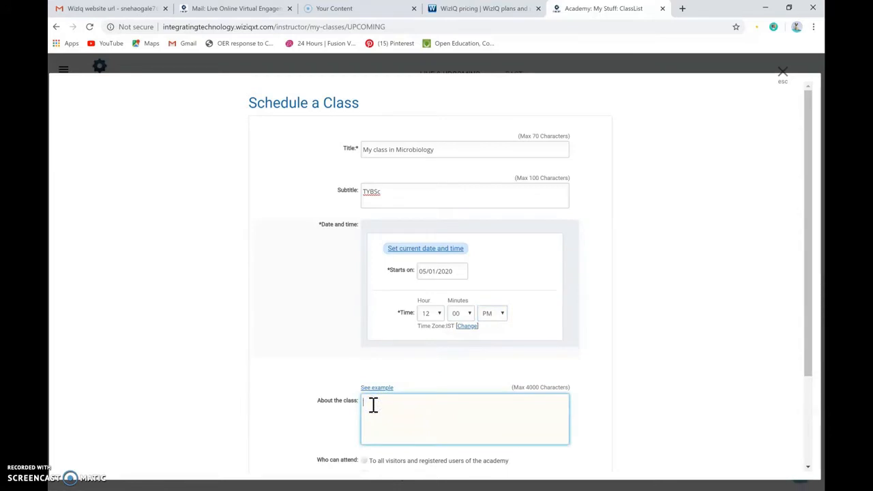
type("This class is suitable for TYBSc Microbiol")
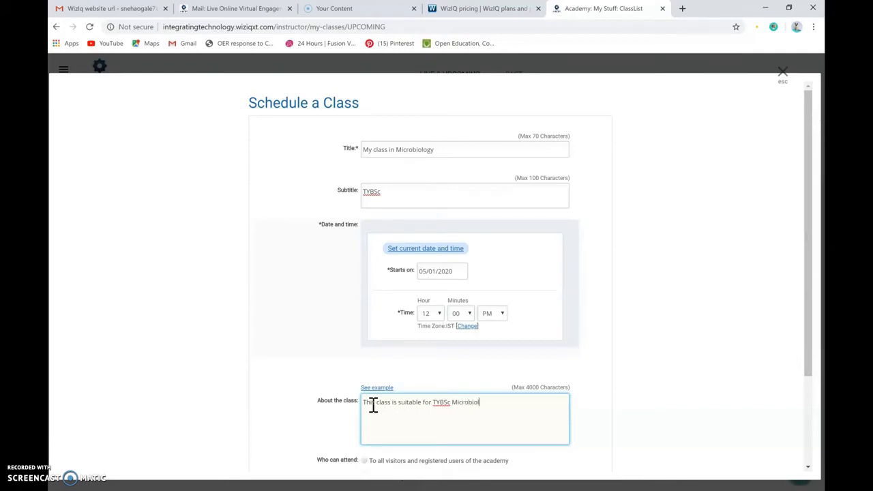
type("ogy students")
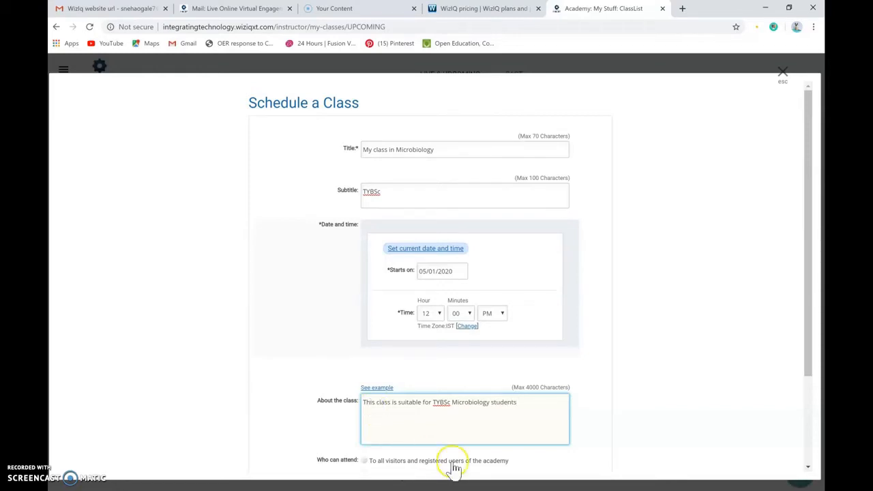
- Restrict attendance of the class to only the users you enrol
left_click_drag(810, 363, 822, 470)
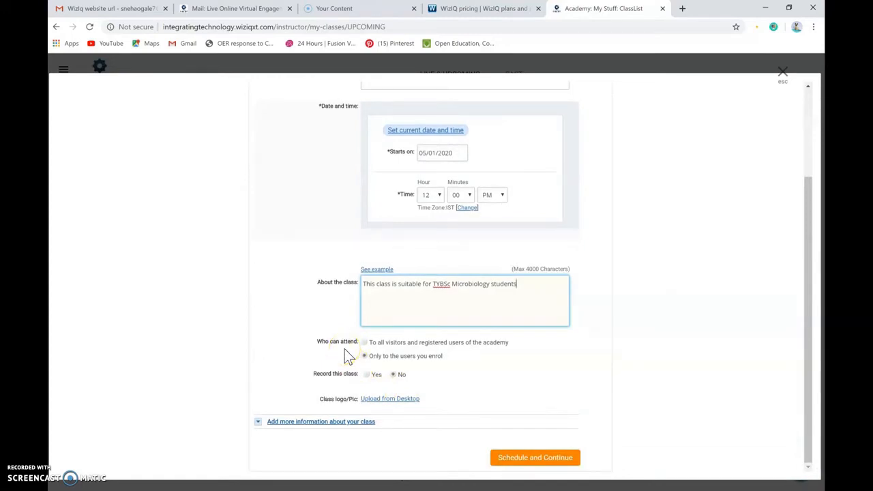
left_click(364, 343)
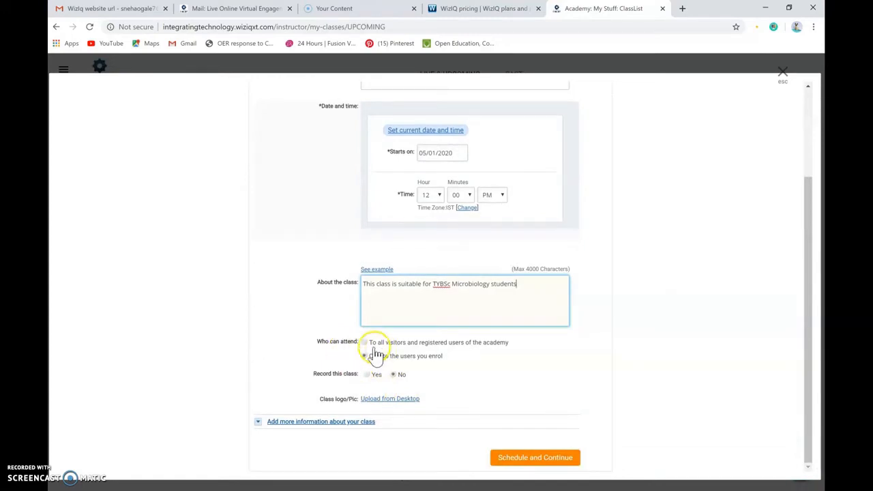
left_click(366, 353)
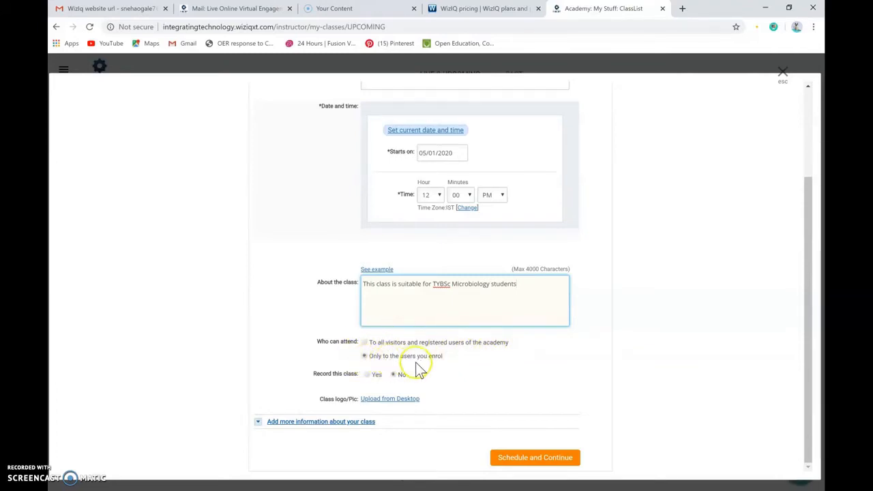
- Try to enable recording of the class and start uploading a class logo from the desktop
left_click(367, 376)
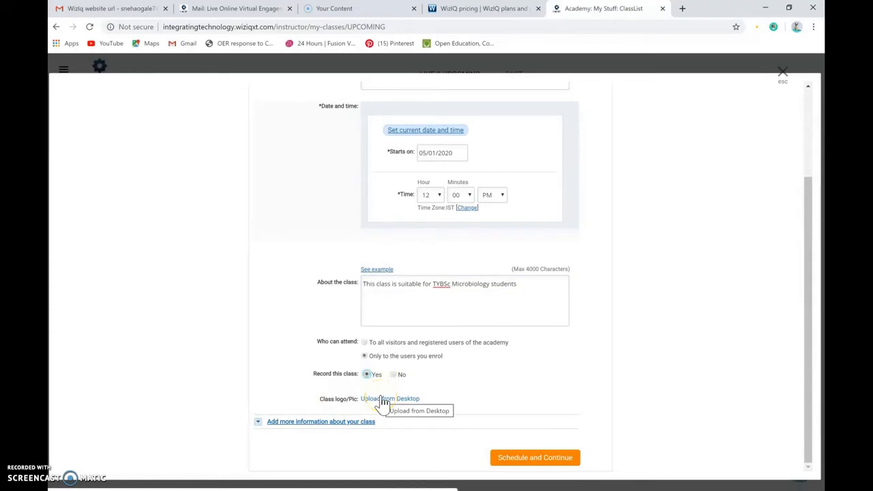
left_click(382, 399)
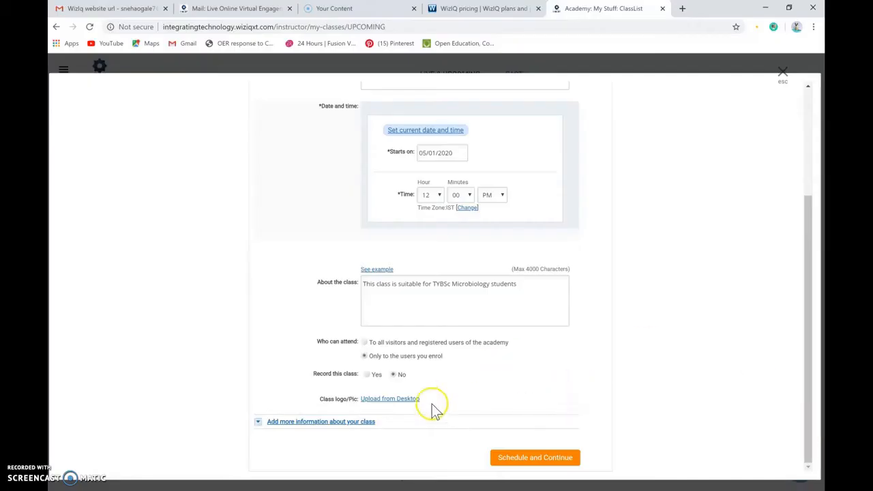
- Expand the additional class information and limit the class to 25 attendees
left_click(338, 422)
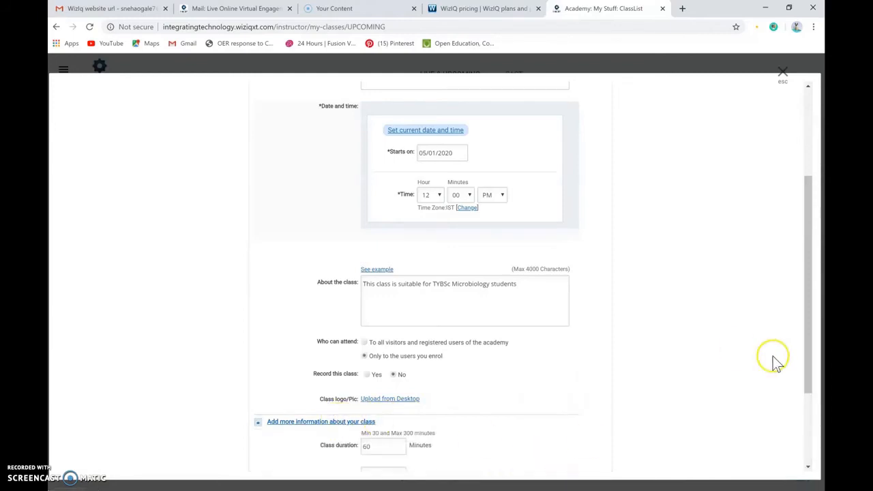
left_click_drag(809, 362, 809, 435)
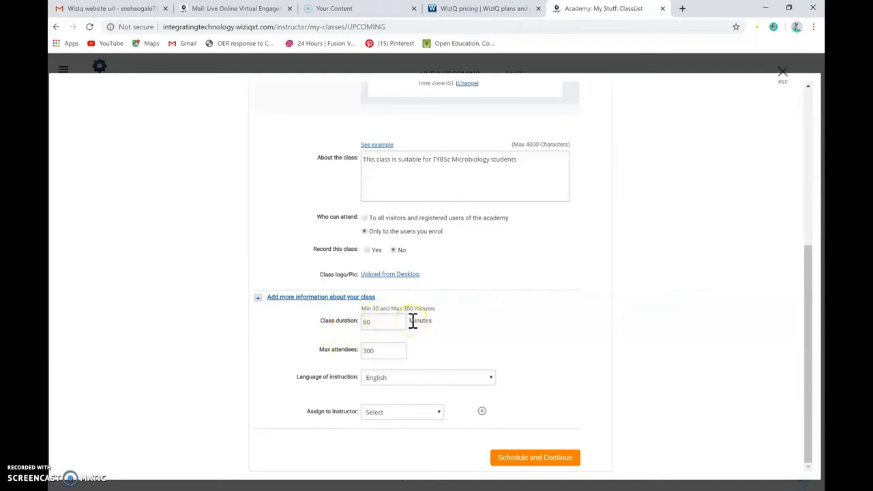
left_click(378, 351)
key("BackSpace")
key("BackSpace")
key("BackSpace")
type("25")
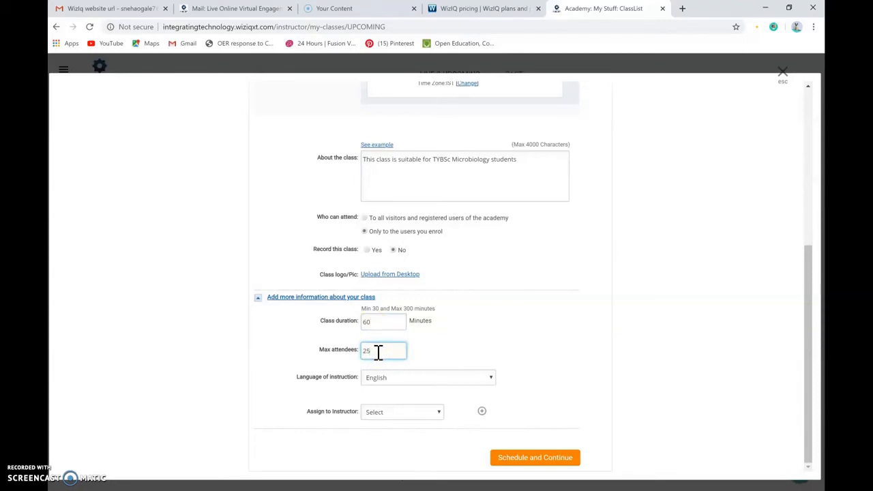
- Assign another instructor from the academy's list to the class and schedule it
left_click(440, 413)
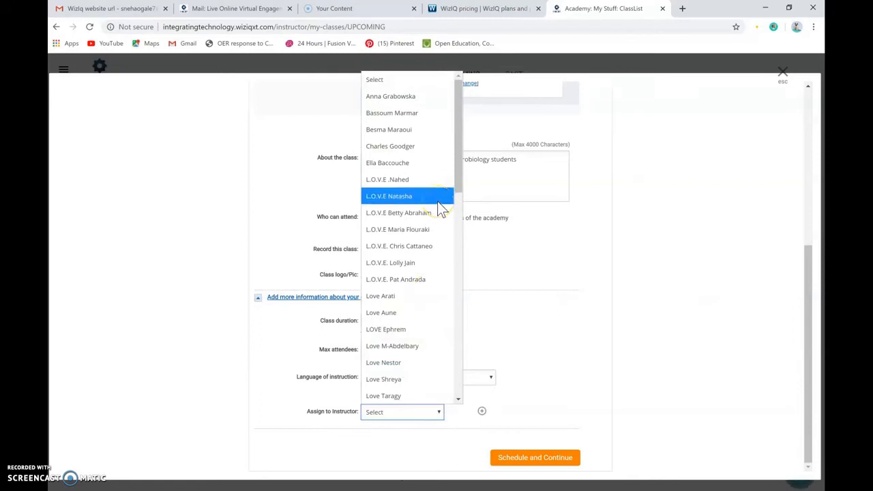
left_click(438, 168)
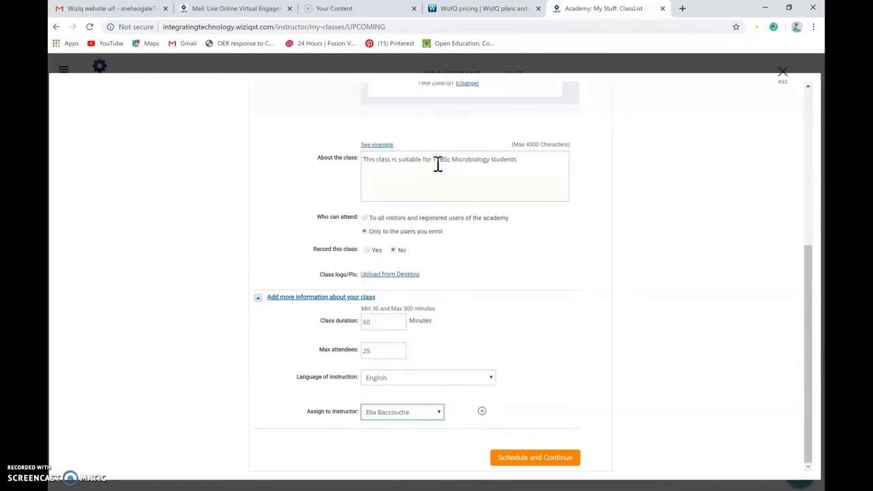
mouse_move(482, 415)
left_click(522, 461)
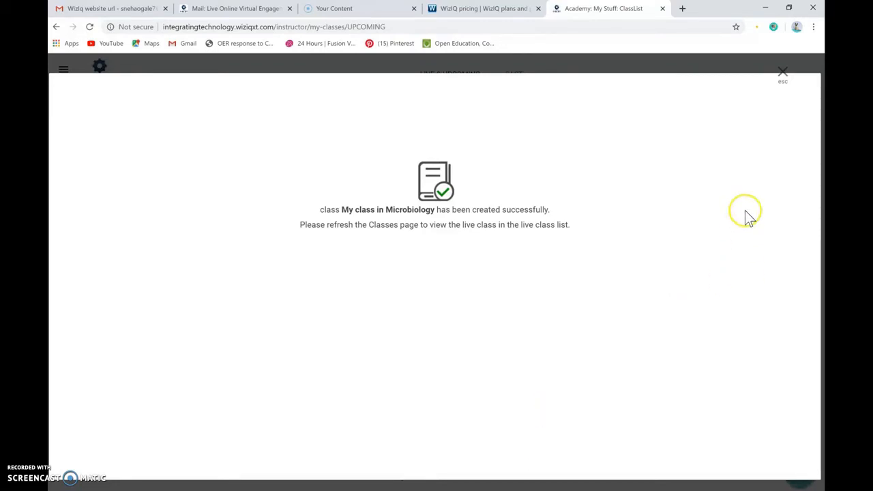
left_click(782, 71)
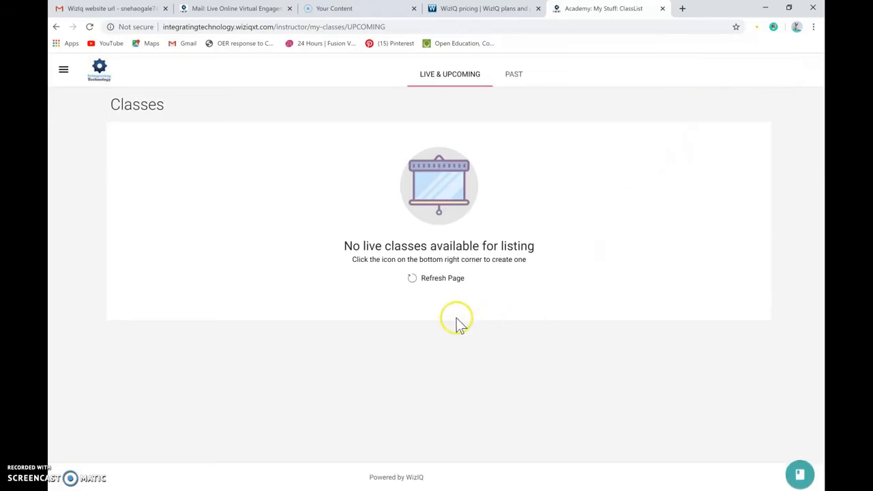
- Refresh the live class list and view the details of "My class in Microbiology"
left_click(412, 277)
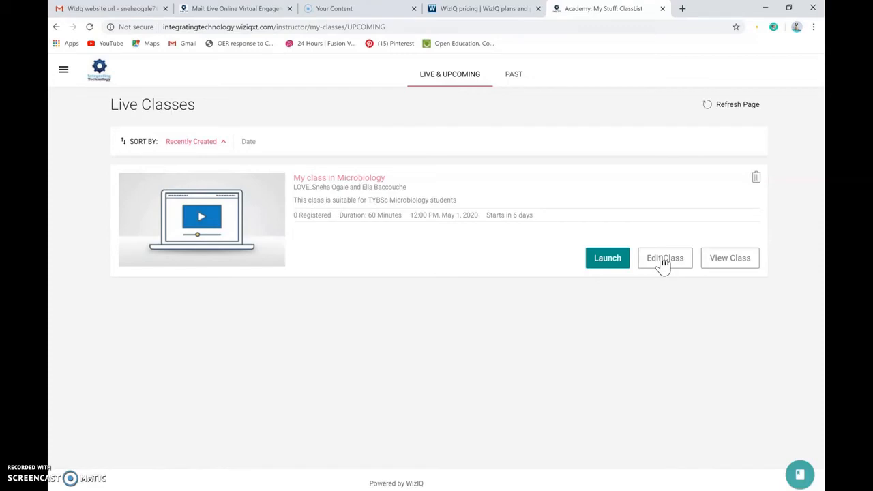
left_click(713, 261)
left_click(732, 259)
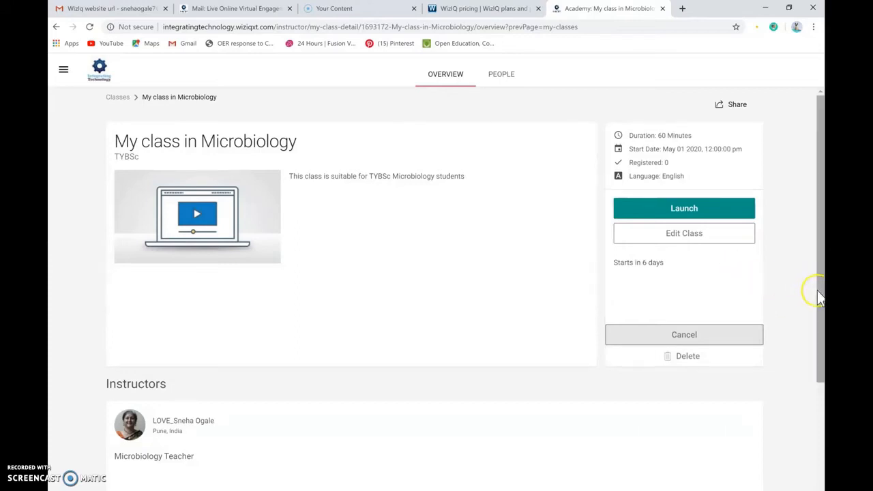
- Review the class's instructors and its sharing options, including sharing by email
scroll(822, 307, "down", 3)
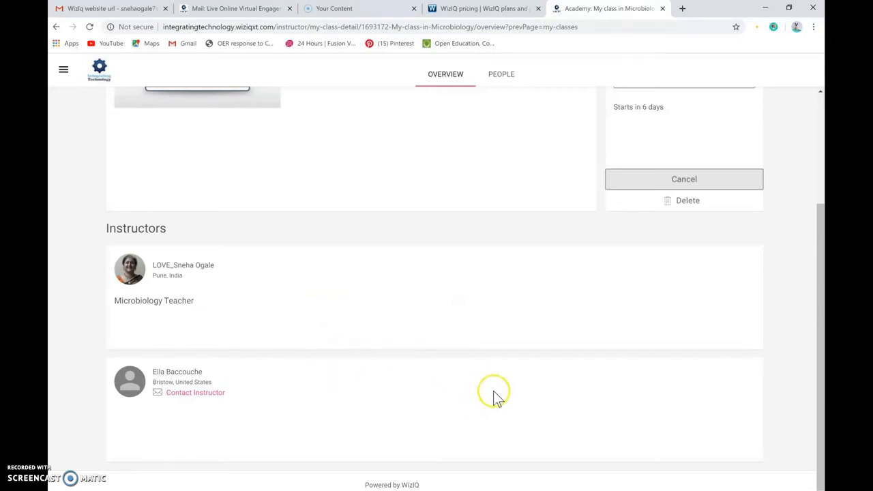
left_click(823, 348)
left_click_drag(823, 348, 814, 163)
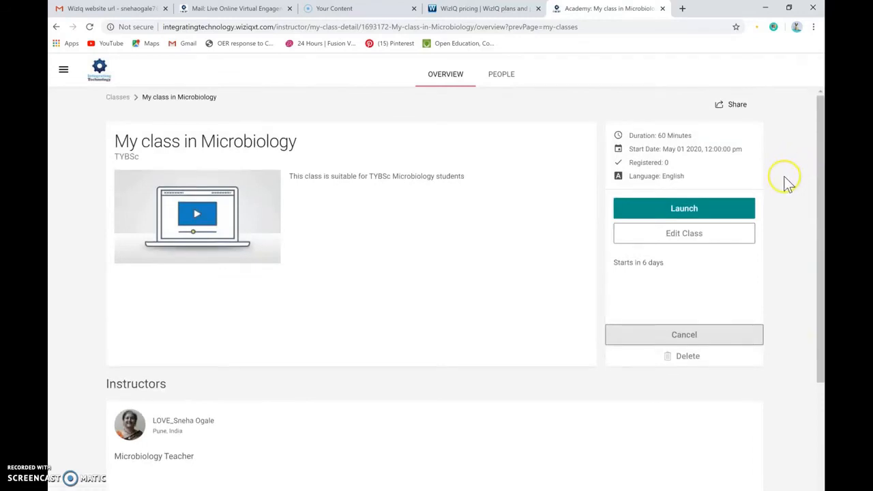
left_click(720, 106)
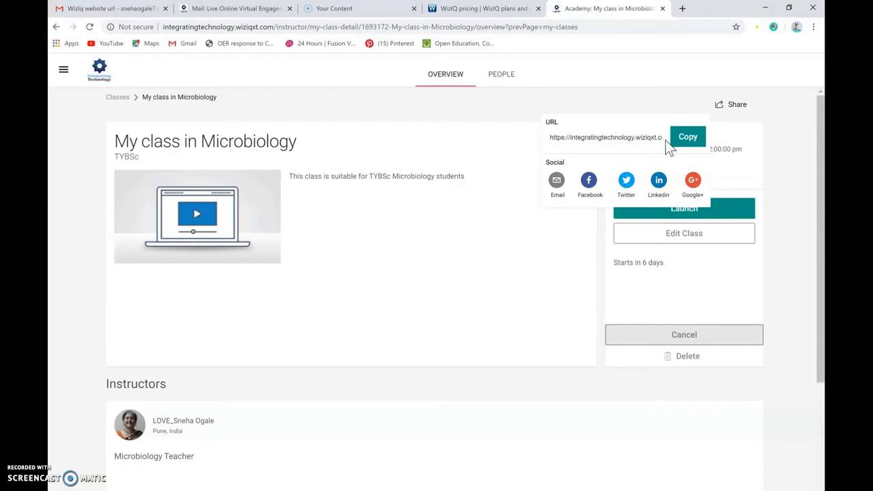
left_click(557, 182)
left_click(574, 274)
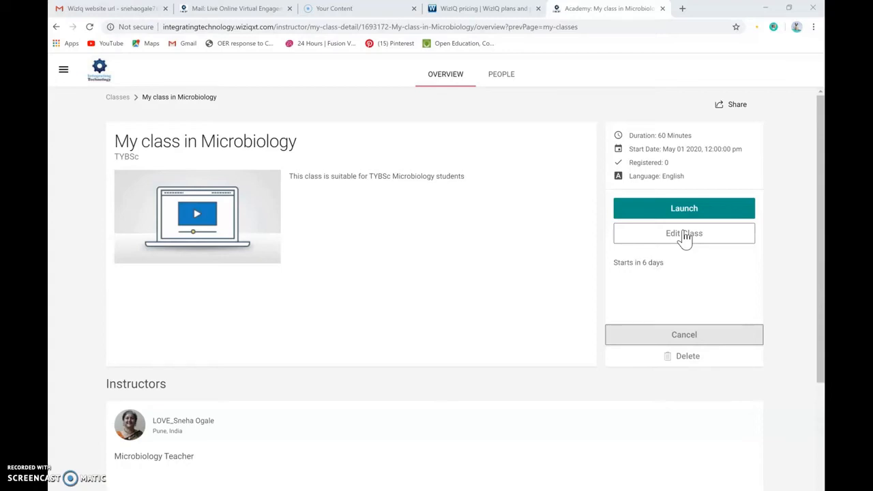
- Reschedule the class to the current date and time, 04/26/2020 at 12:18 AM, and save the update
left_click(683, 234)
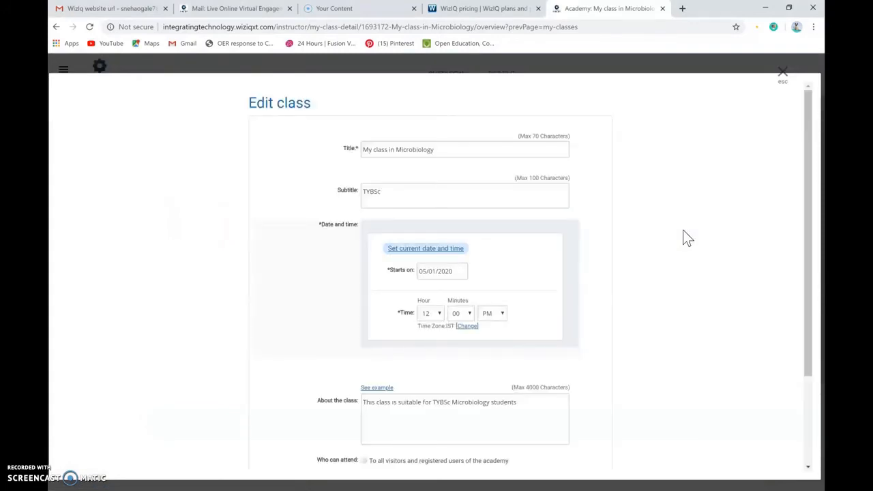
left_click(428, 245)
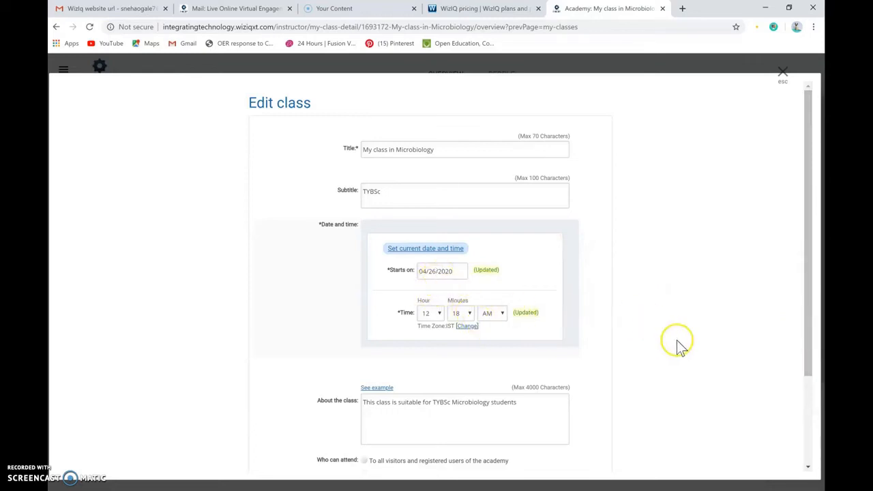
left_click_drag(811, 364, 811, 453)
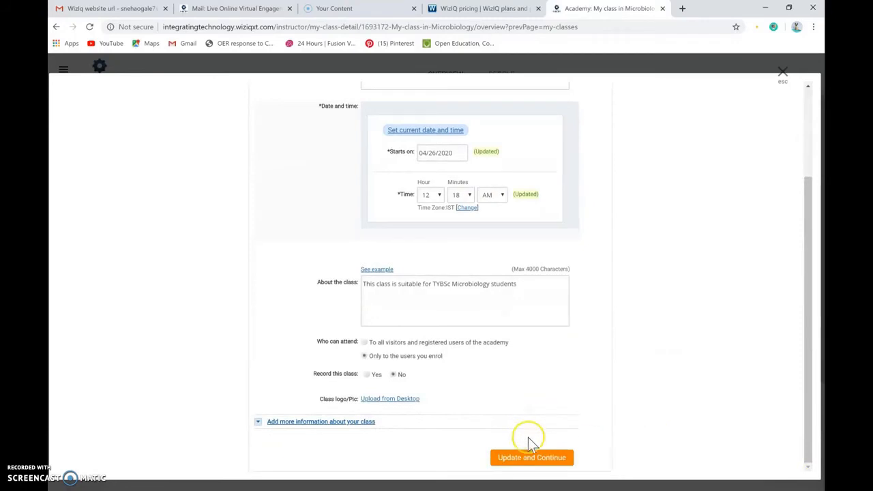
left_click(532, 459)
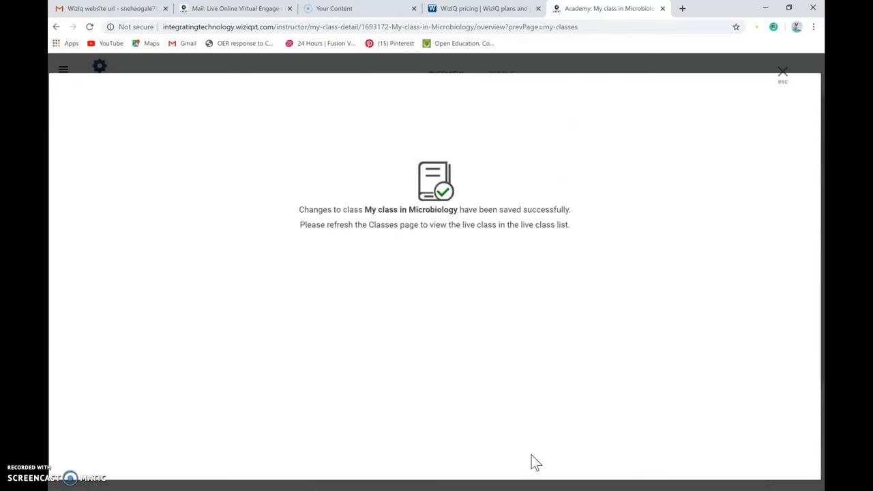
left_click(782, 72)
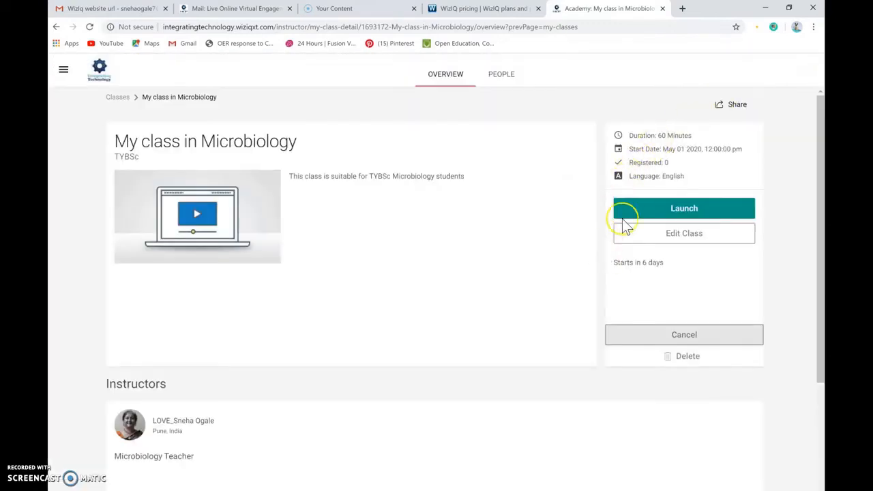
- Launch the live class with speaker access allowed and turn the presenter's camera off
left_click(682, 209)
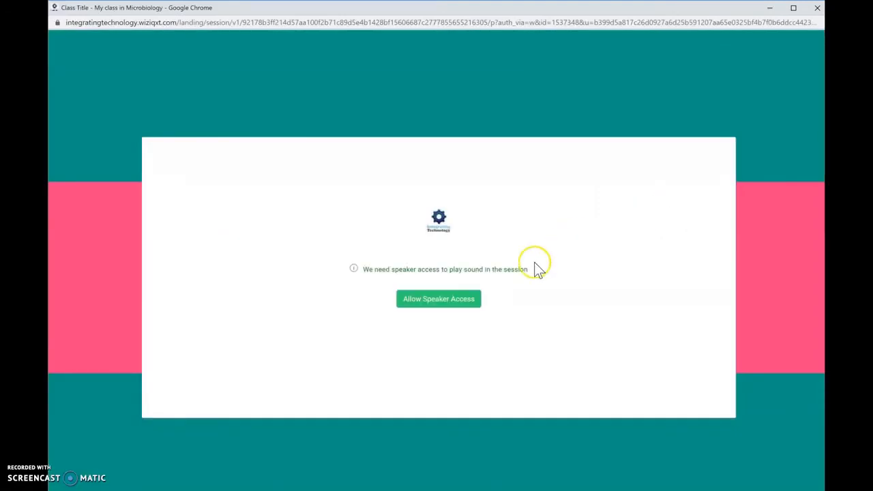
left_click(437, 298)
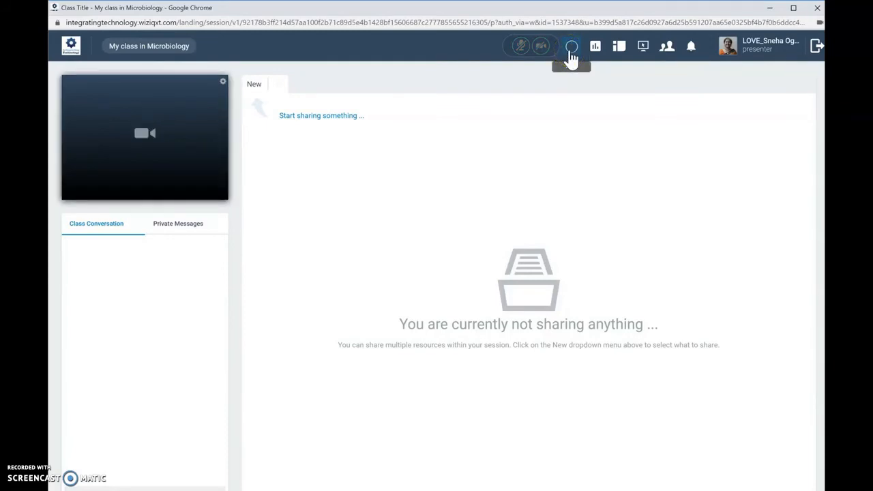
left_click(538, 48)
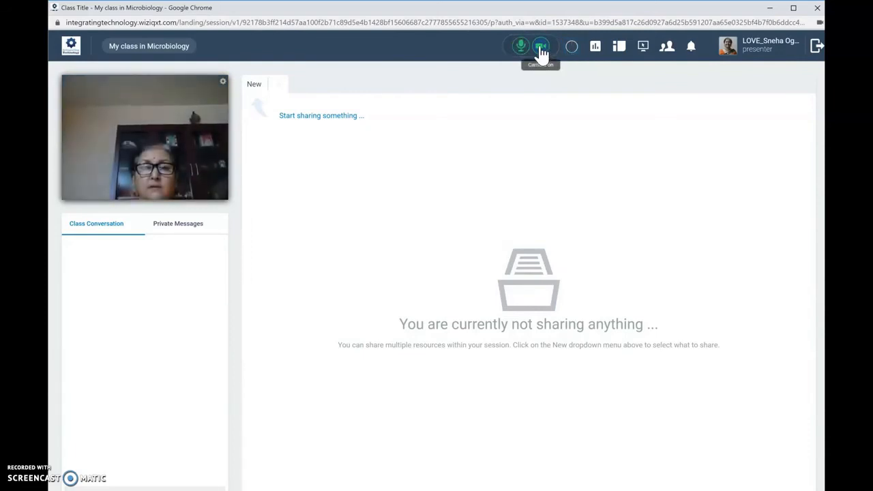
left_click(540, 49)
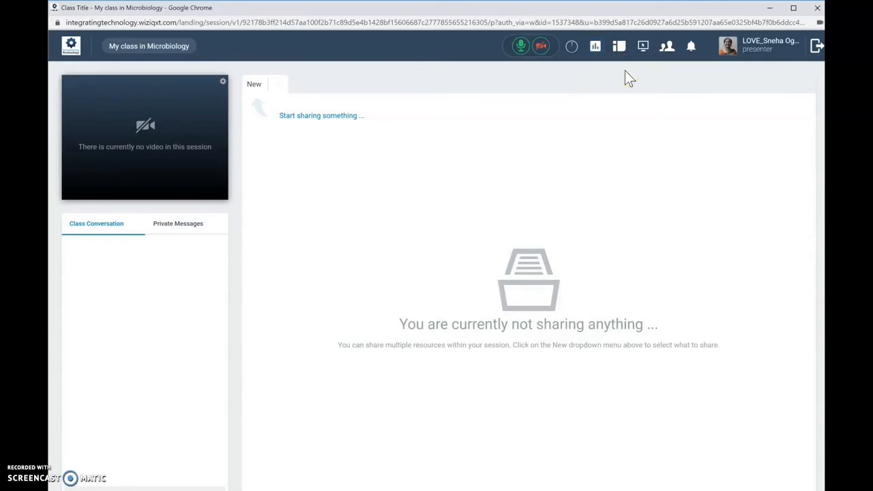
- Cycle the virtual classroom through its content-only and video-only layouts and back to the combined layout
left_click(620, 47)
left_click(620, 49)
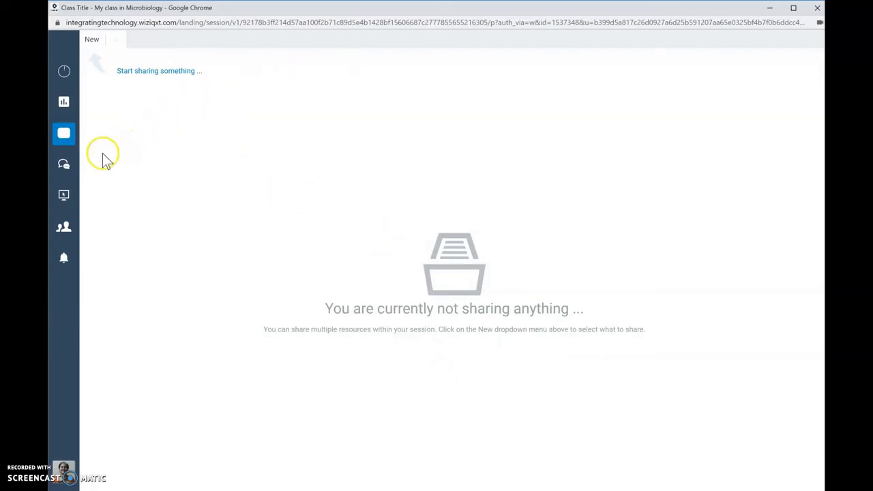
left_click(64, 136)
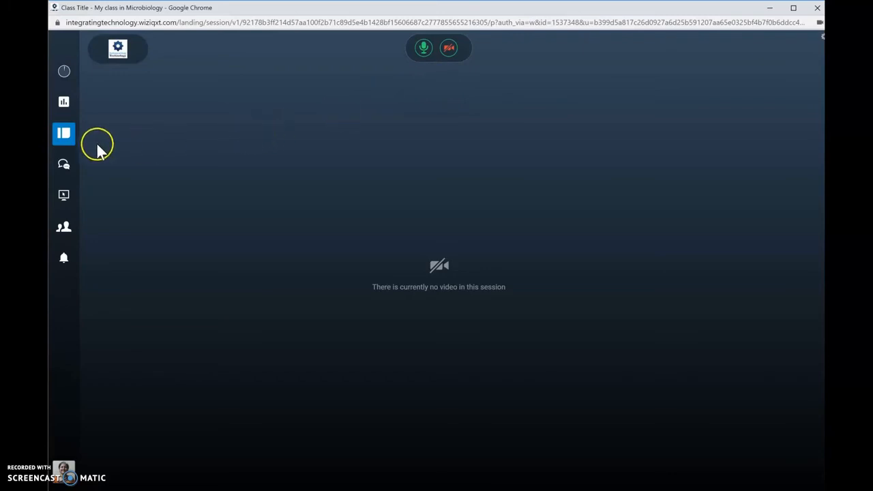
left_click(66, 135)
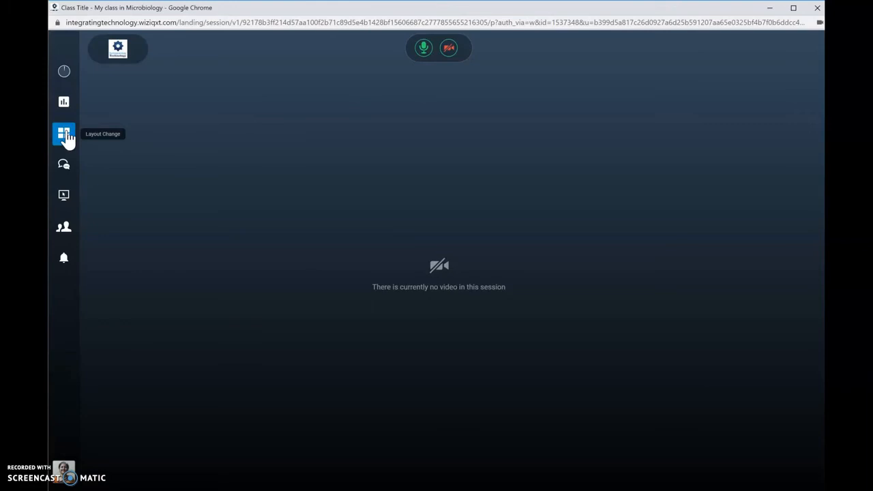
left_click(64, 136)
left_click(64, 136)
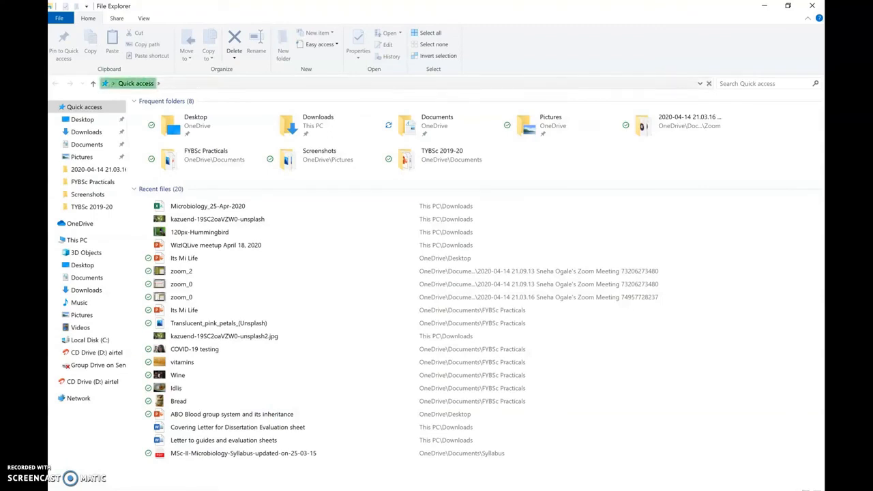
- Open the "Its Mi Life" presentation from FYBSc Practicals in PowerPoint, then return to the live class window
double_click(196, 311)
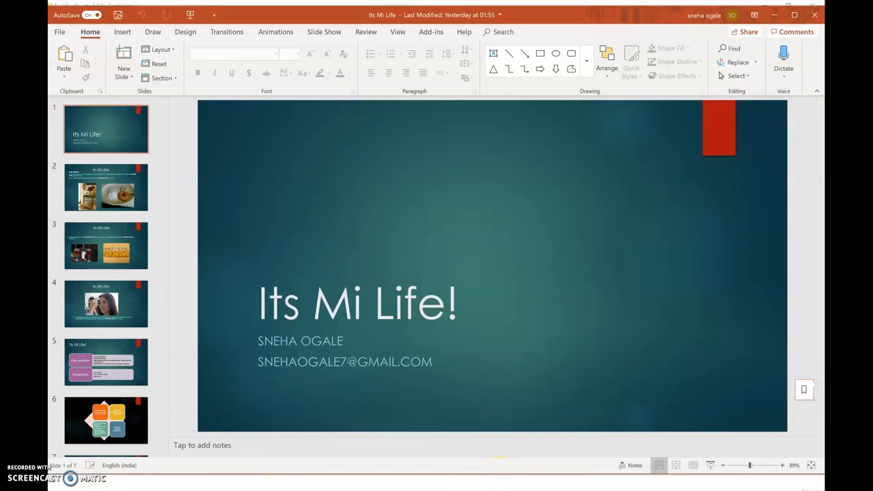
left_click(465, 490)
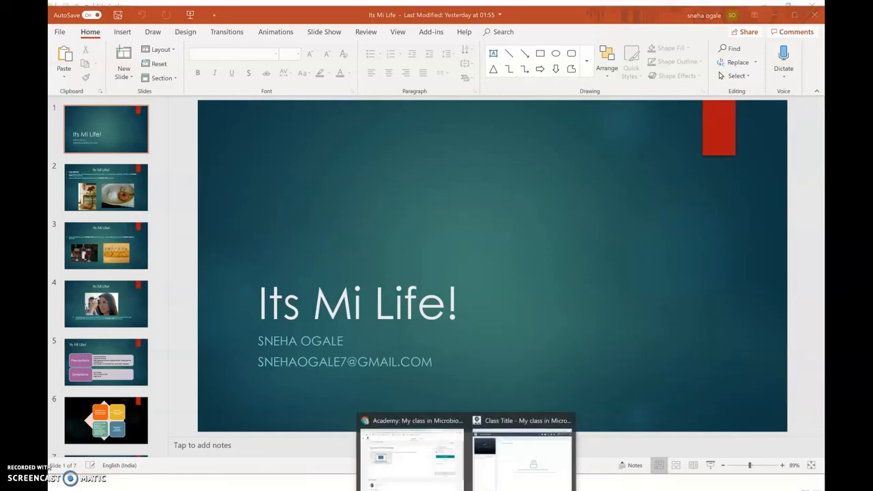
left_click(503, 473)
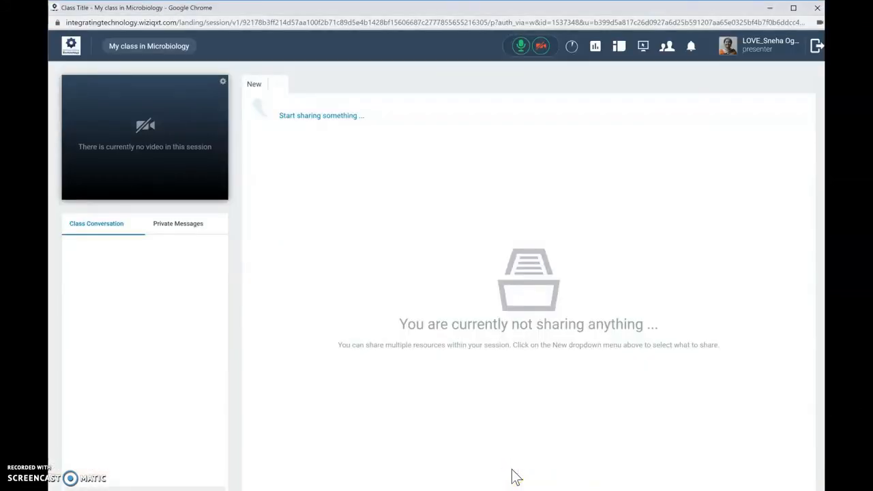
- Share the "Its Mi Life" PowerPoint application window with the class through screen sharing
left_click(479, 407)
left_click(641, 48)
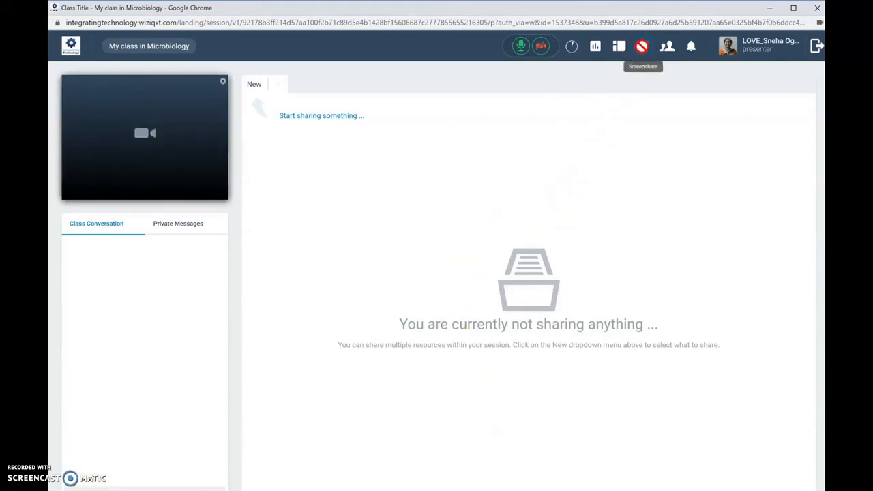
left_click(450, 86)
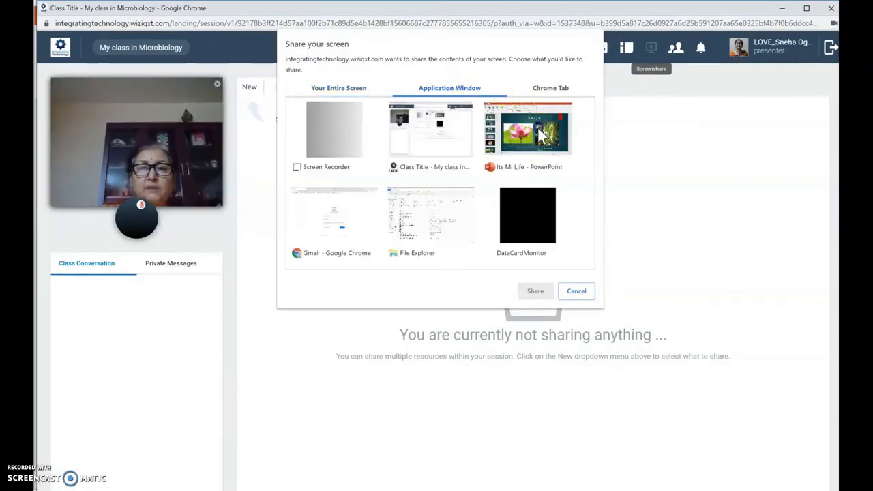
left_click(537, 149)
left_click(536, 291)
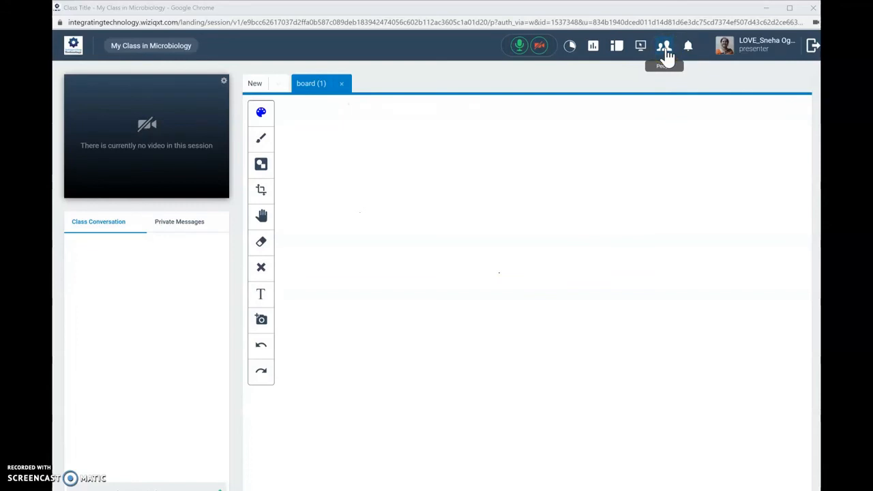
left_click(687, 51)
left_click(279, 83)
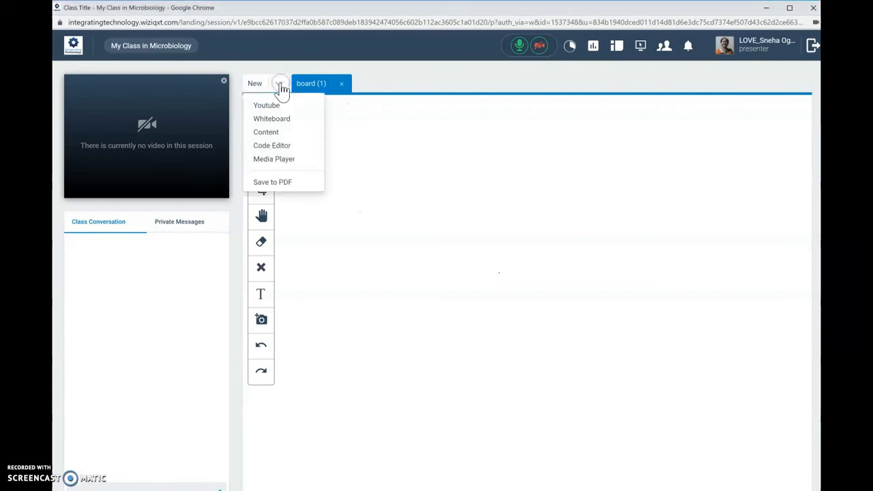
left_click(272, 106)
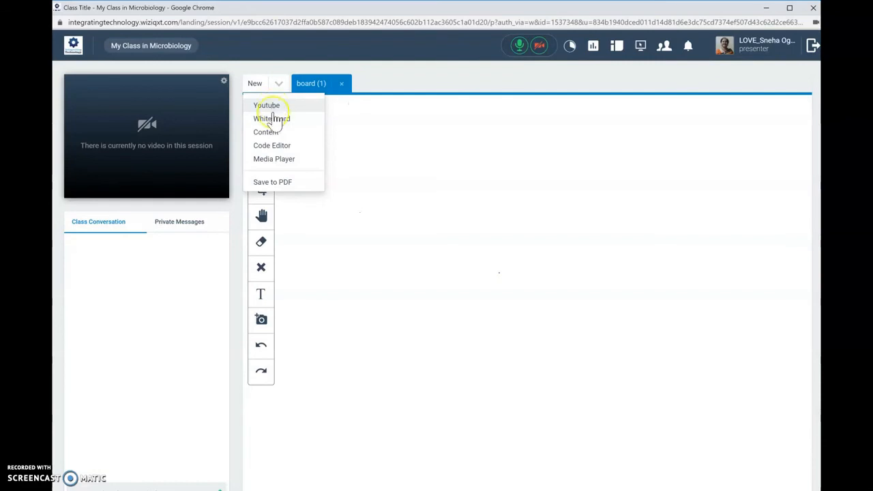
left_click(276, 120)
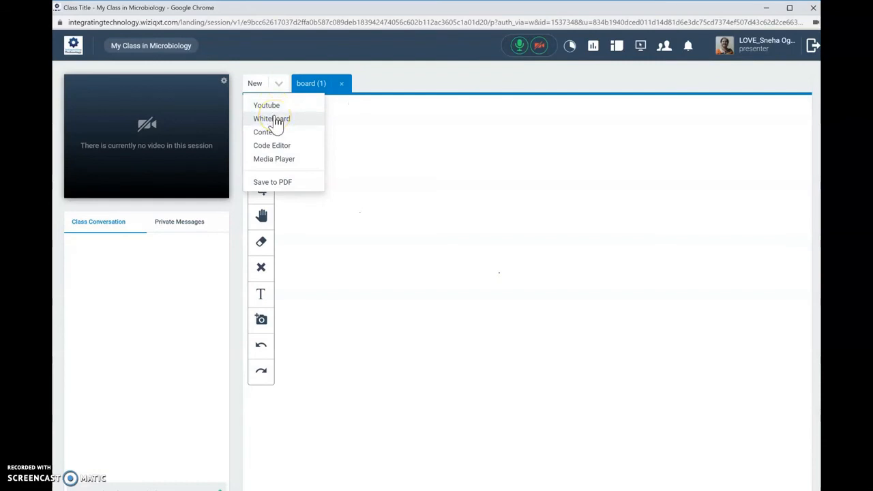
left_click(283, 150)
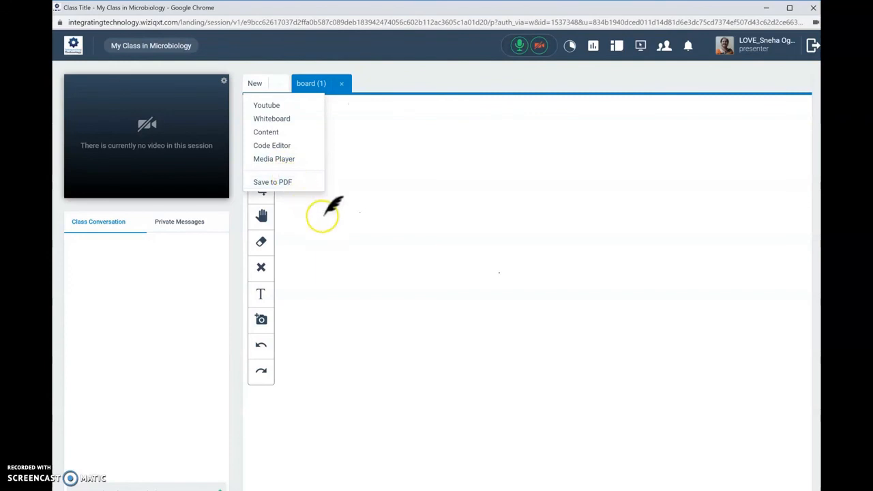
left_click(378, 165)
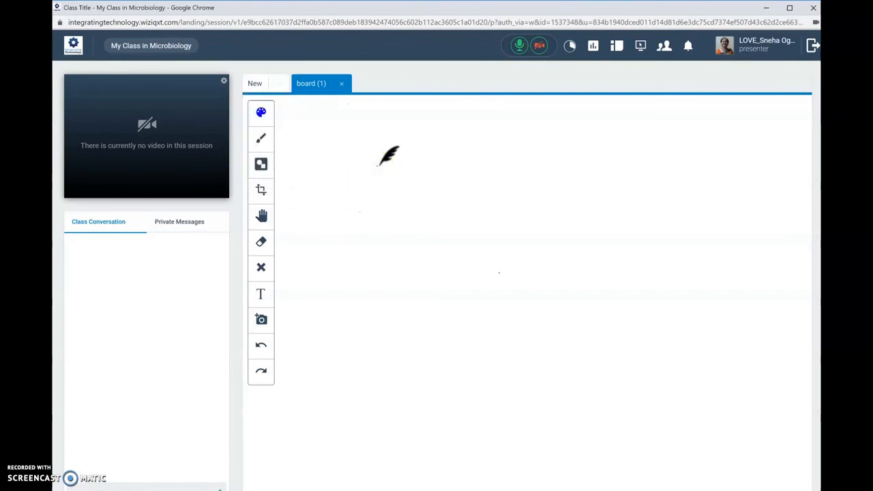
- Set the whiteboard colour to red and draw a freehand wavy line with the Pen near the board's upper edge
left_click(261, 114)
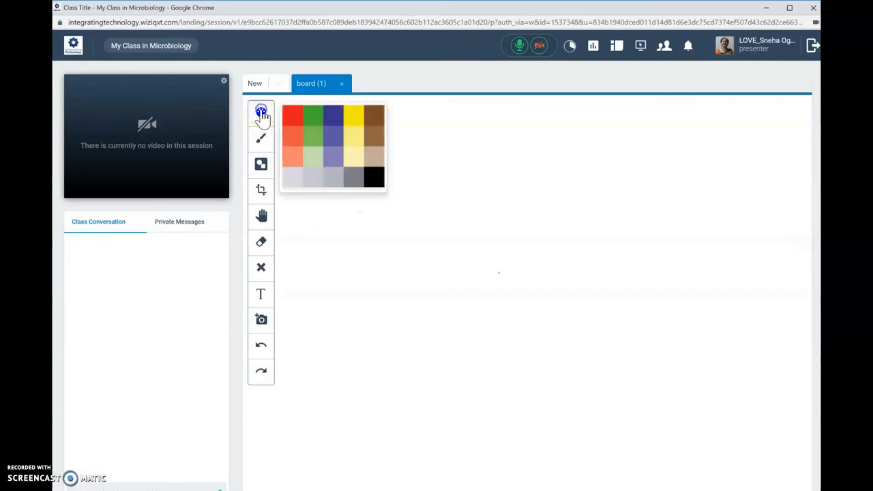
left_click(293, 116)
left_click(262, 139)
left_click(299, 141)
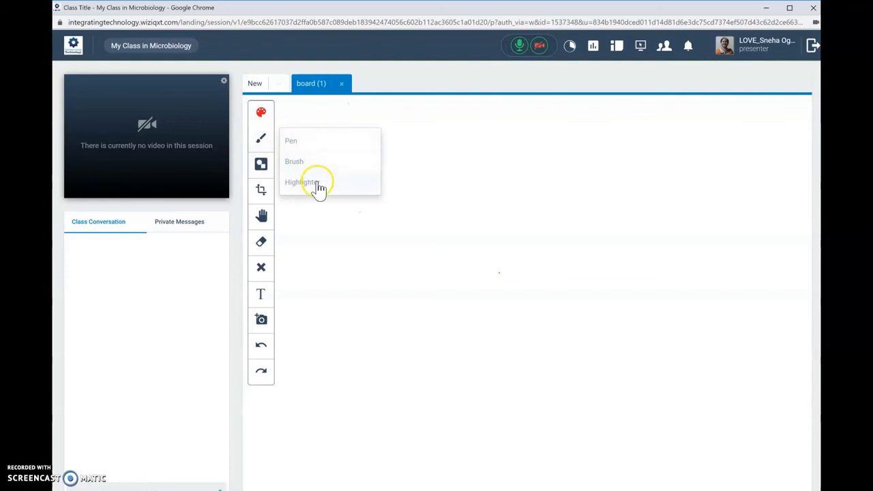
left_click(315, 119)
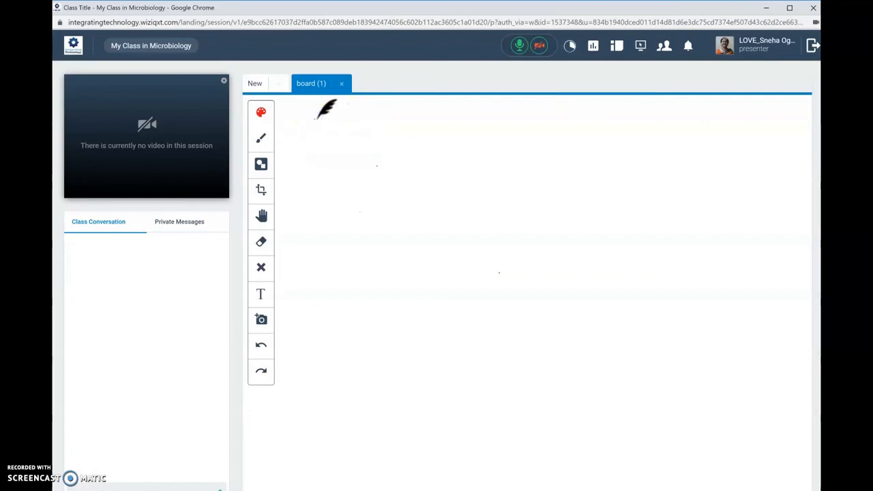
mouse_move(316, 118)
left_mouse_down()
mouse_move(343, 136)
mouse_move(412, 143)
left_mouse_up()
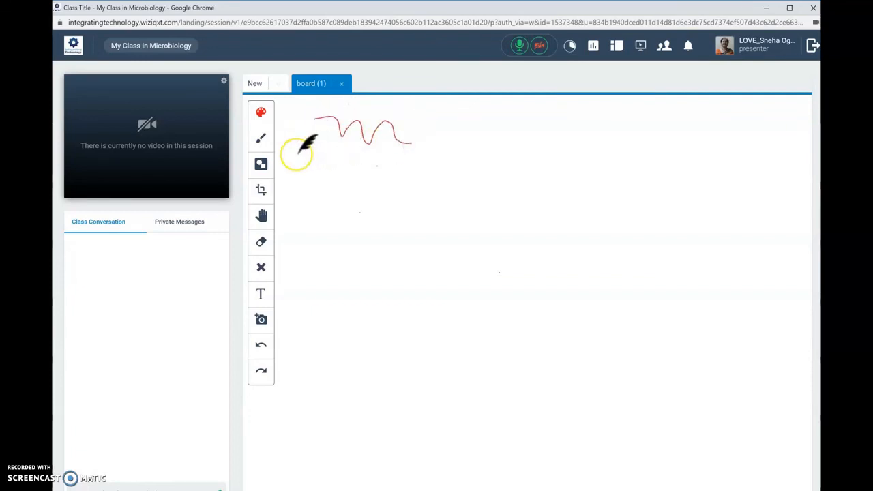
- Draw a red rectangle from the basic shapes just below the wavy line
left_click(262, 167)
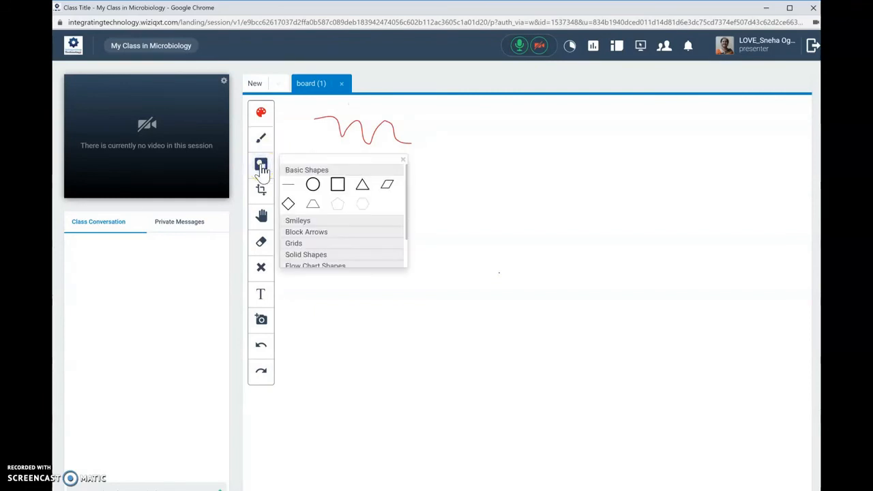
left_click(337, 183)
left_click_drag(341, 182, 463, 254)
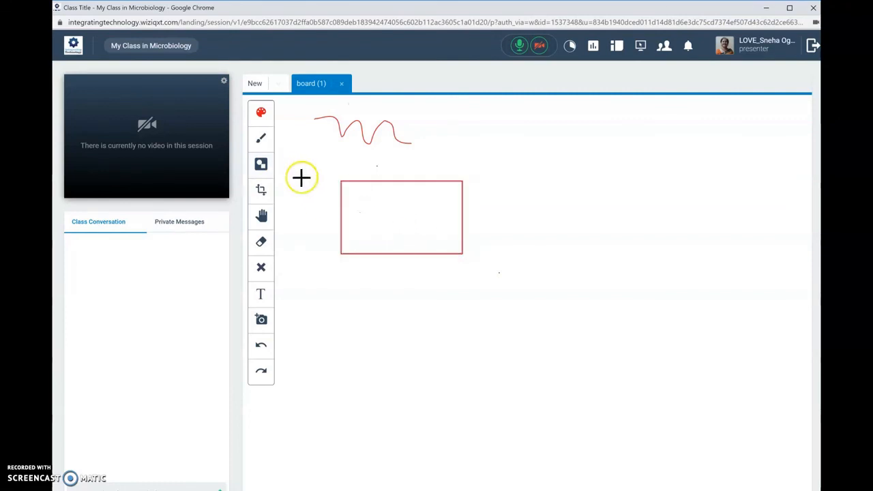
- Change the drawing colour to green and draw a triangle from the basic shapes beside the rectangle
left_click(261, 113)
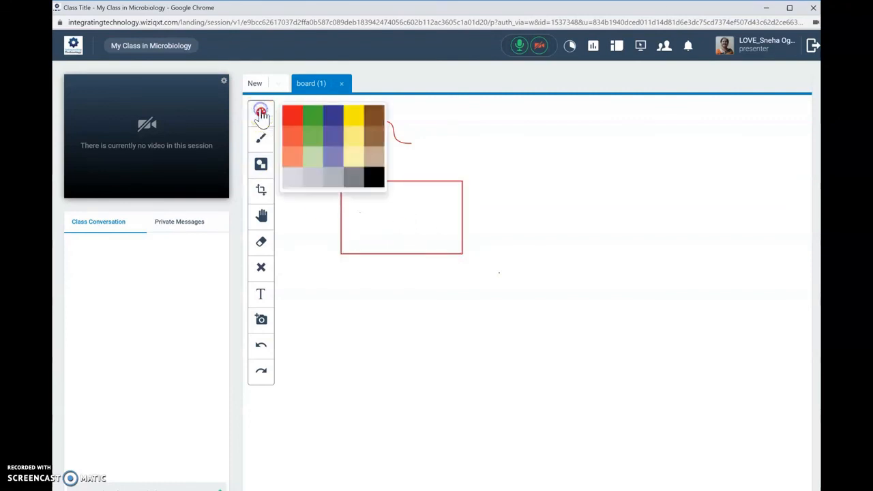
left_click(313, 115)
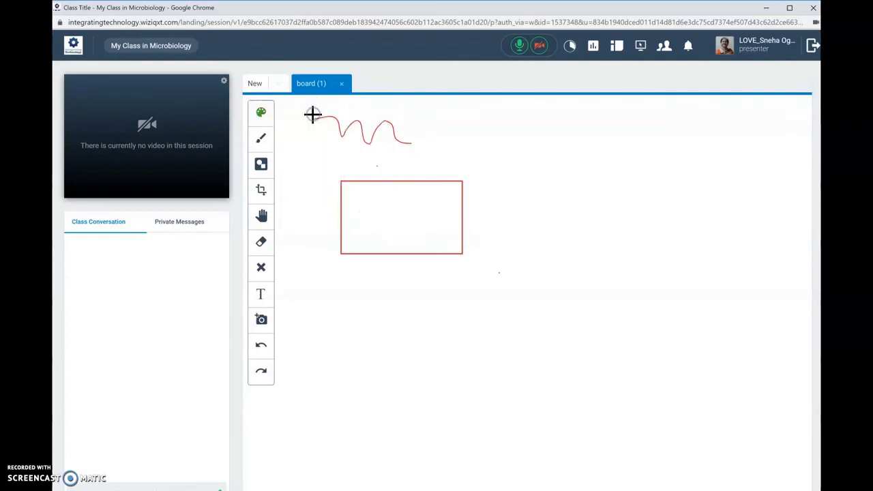
left_click(262, 168)
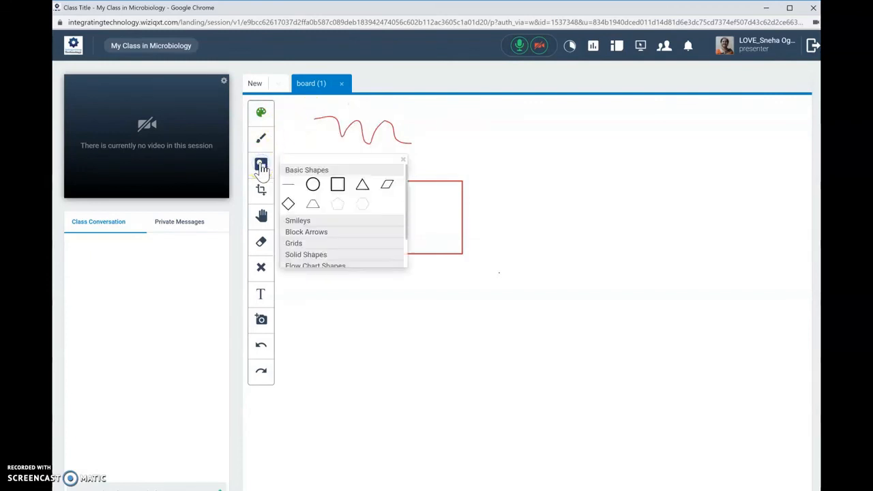
left_click(362, 184)
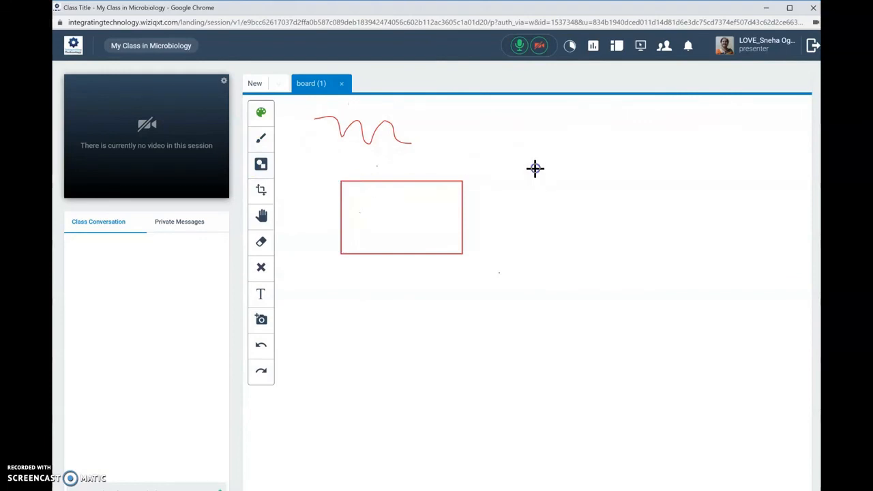
mouse_move(534, 168)
left_mouse_down()
mouse_move(557, 212)
mouse_move(598, 245)
mouse_move(614, 244)
left_mouse_up()
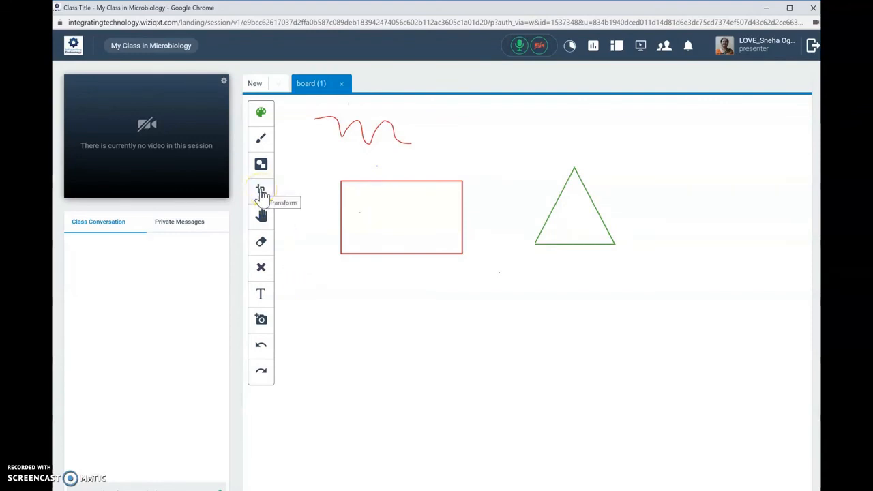
- Add the text "Type text over here" to the whiteboard below the rectangle
left_click(262, 244)
left_click(261, 295)
left_click(308, 298)
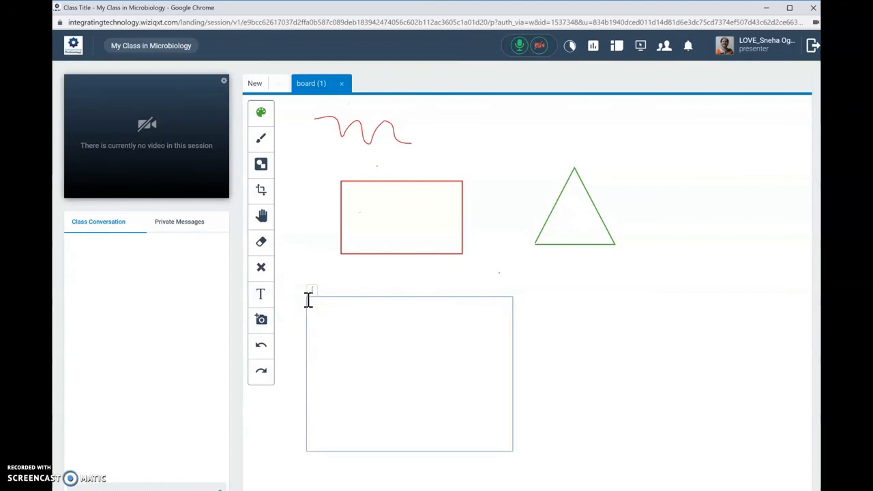
type("type text over here")
- Insert the image "2020-04-25 (6)" from the Screenshots folder and move it into the empty area below the rectangle and triangle
right_click(263, 326)
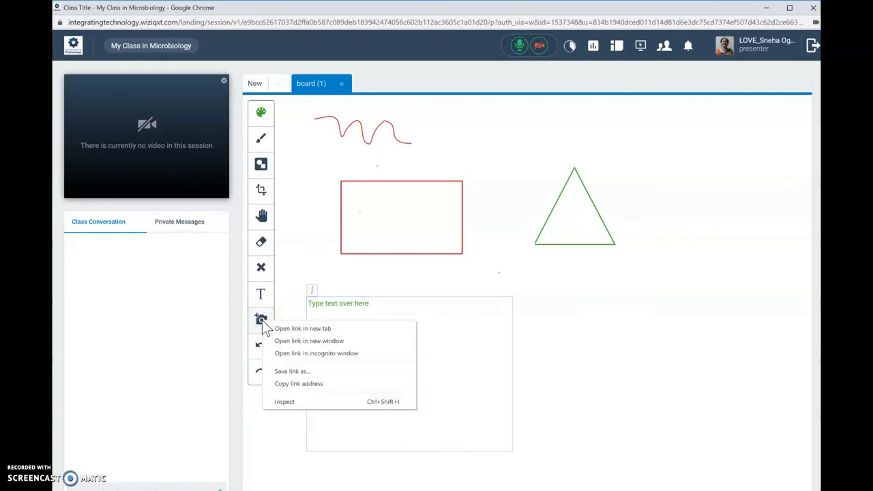
left_click(262, 320)
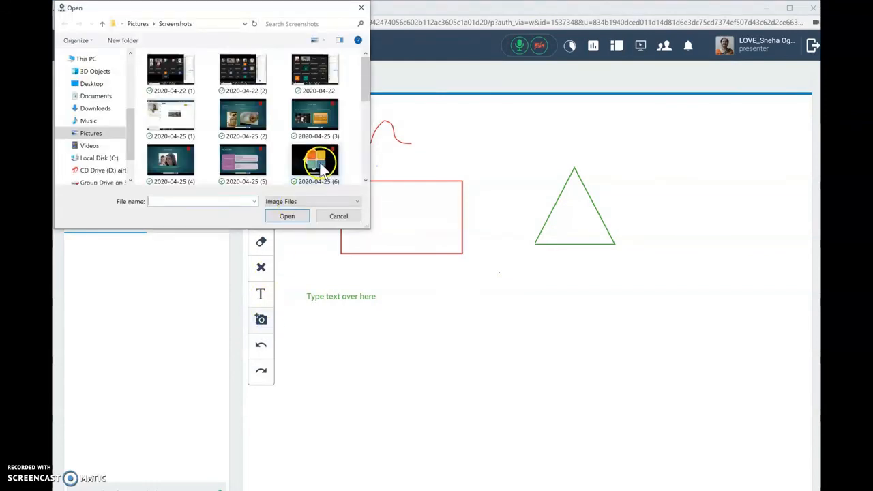
left_click(310, 164)
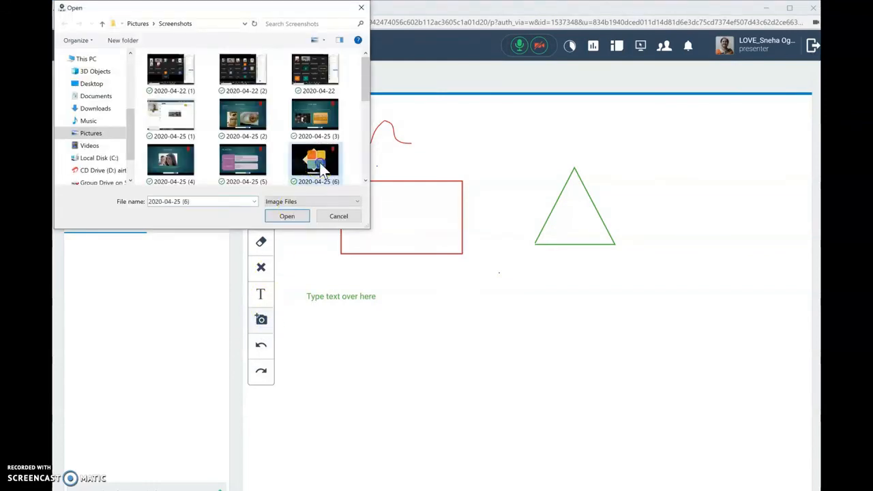
left_click(287, 215)
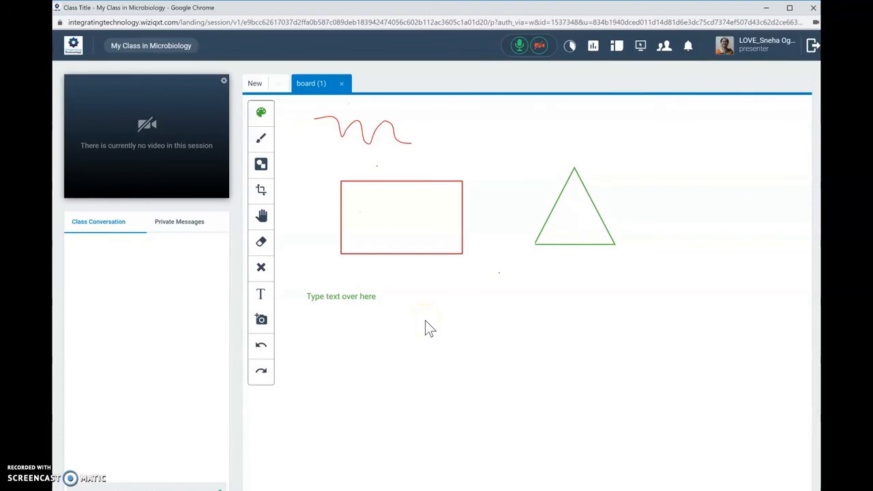
left_click_drag(448, 249, 456, 309)
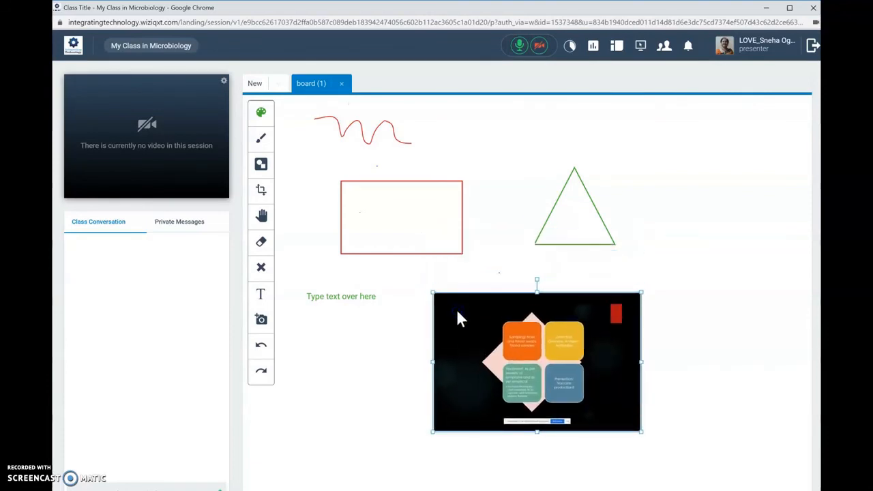